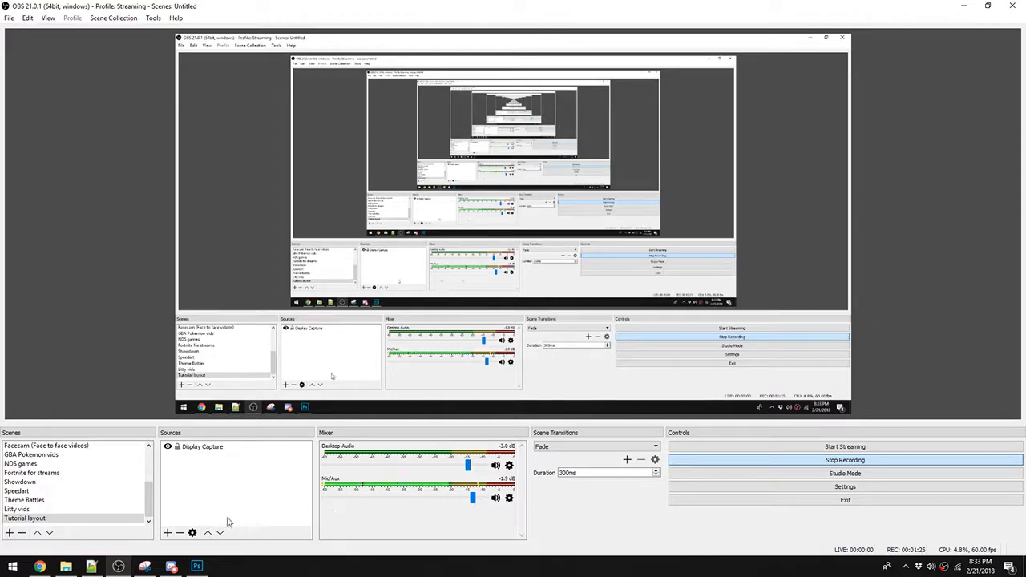
Add a new image source named "The leyout" to the Tutorial layout scene
{"action": "left_click", "coordinate": [168, 535]}
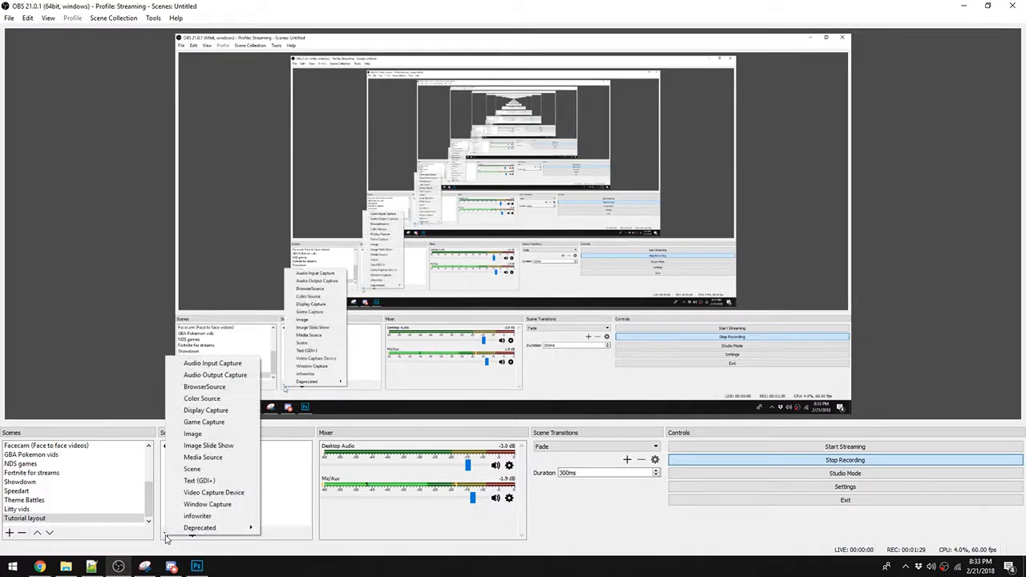
{"action": "left_click", "coordinate": [180, 439]}
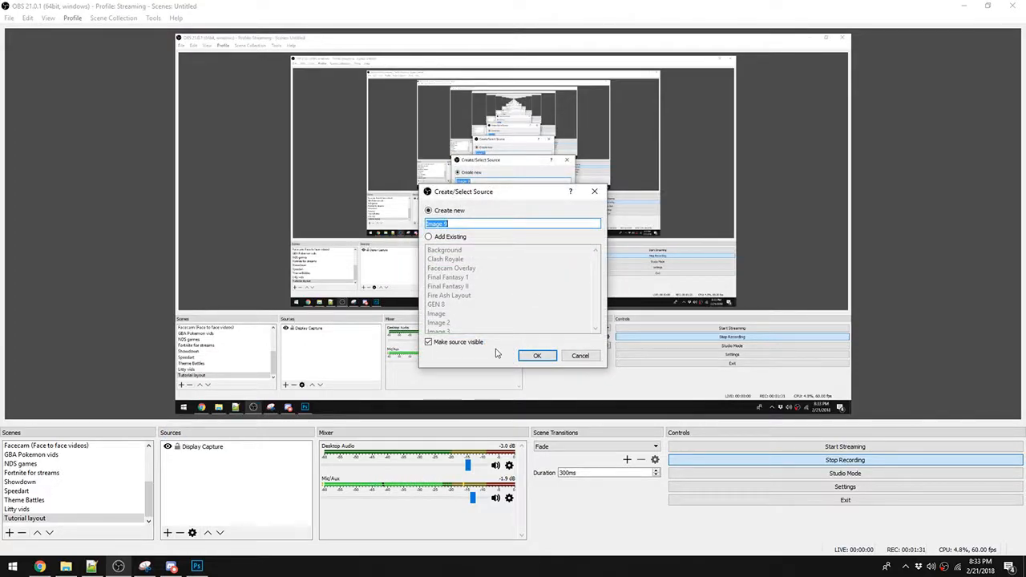
{"action": "type", "text": "space"}
{"action": "key", "text": "ctrl+a"}
{"action": "key", "text": "BackSpace"}
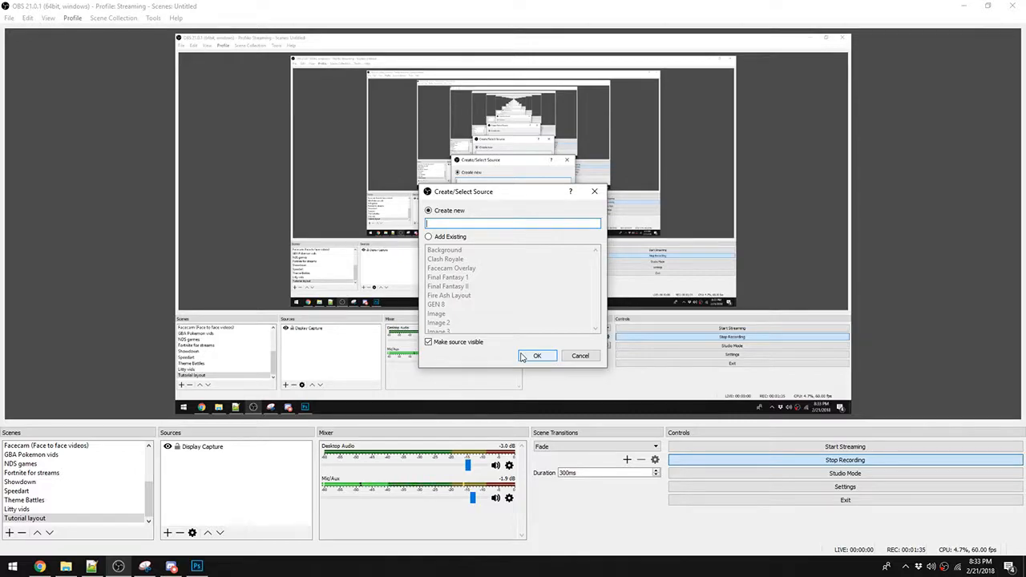
{"action": "type", "text": "The le"}
{"action": "type", "text": "yout"}
{"action": "left_click", "coordinate": [533, 356]}
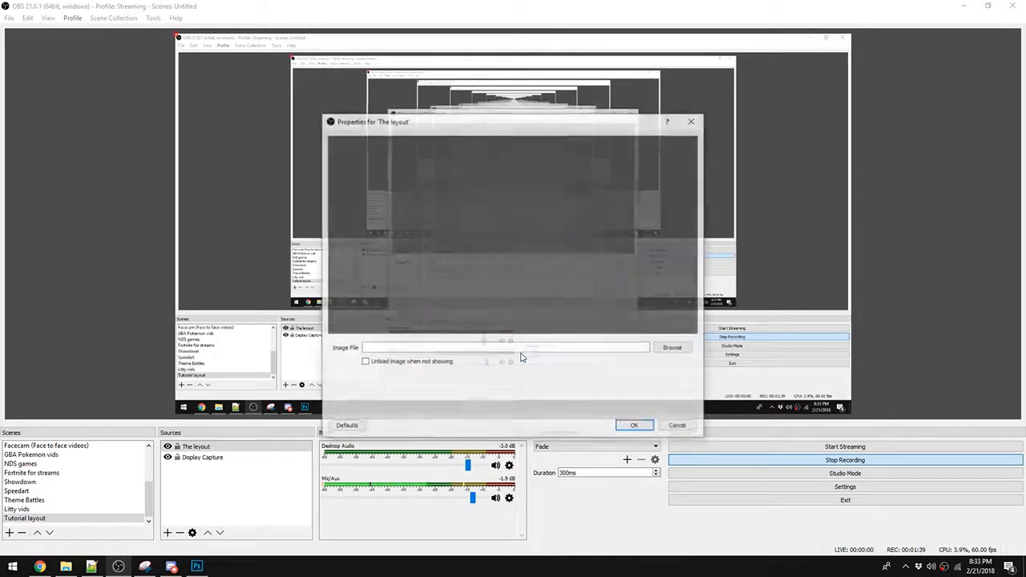
Browse for the source's image file and open the YouTube Relevant folder inside Pictures
{"action": "left_click", "coordinate": [670, 352]}
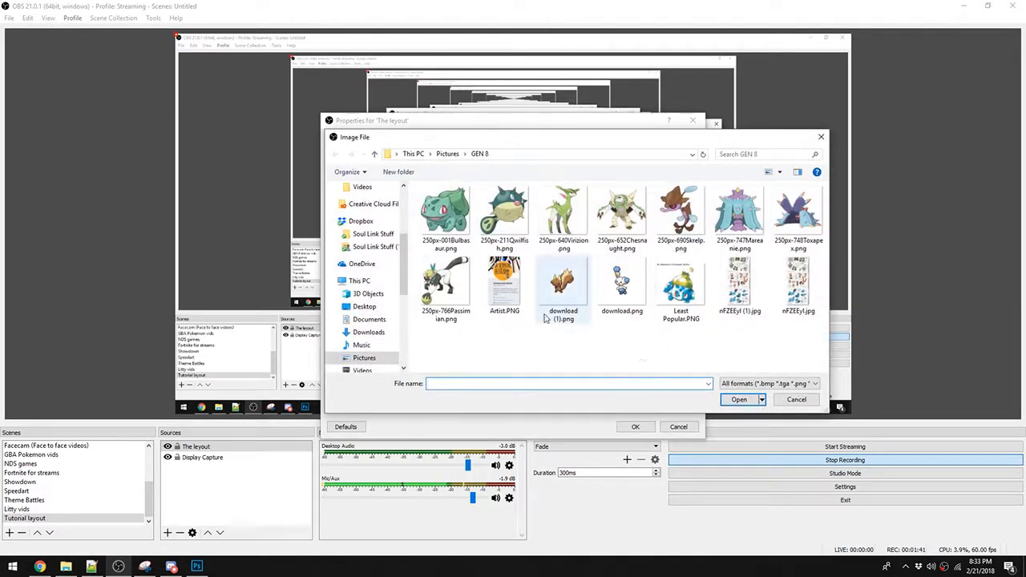
{"action": "left_click", "coordinate": [365, 358]}
{"action": "scroll", "coordinate": [717, 325], "scroll_direction": "down", "scroll_amount": 5}
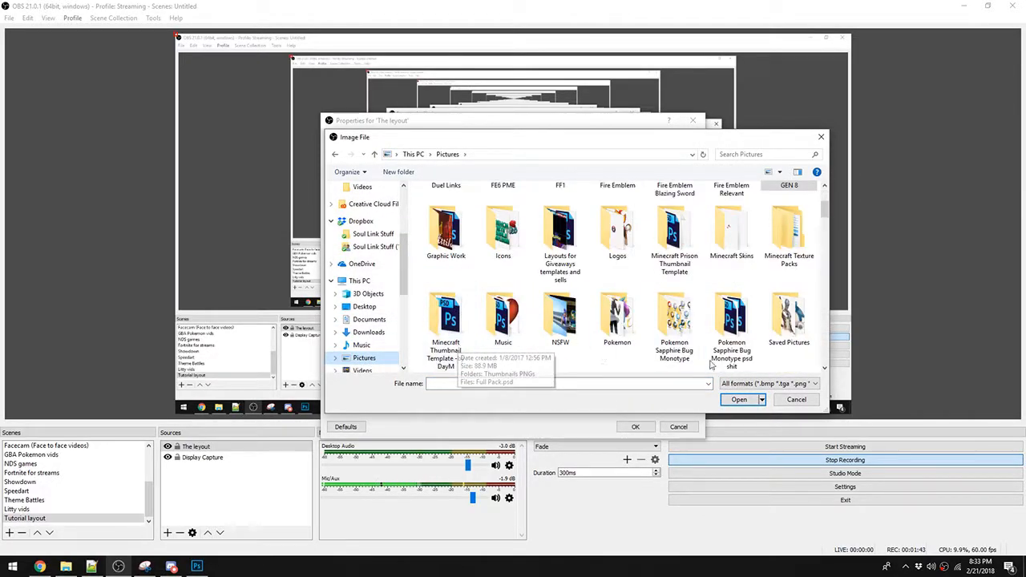
{"action": "scroll", "coordinate": [633, 312], "scroll_direction": "down", "scroll_amount": 2}
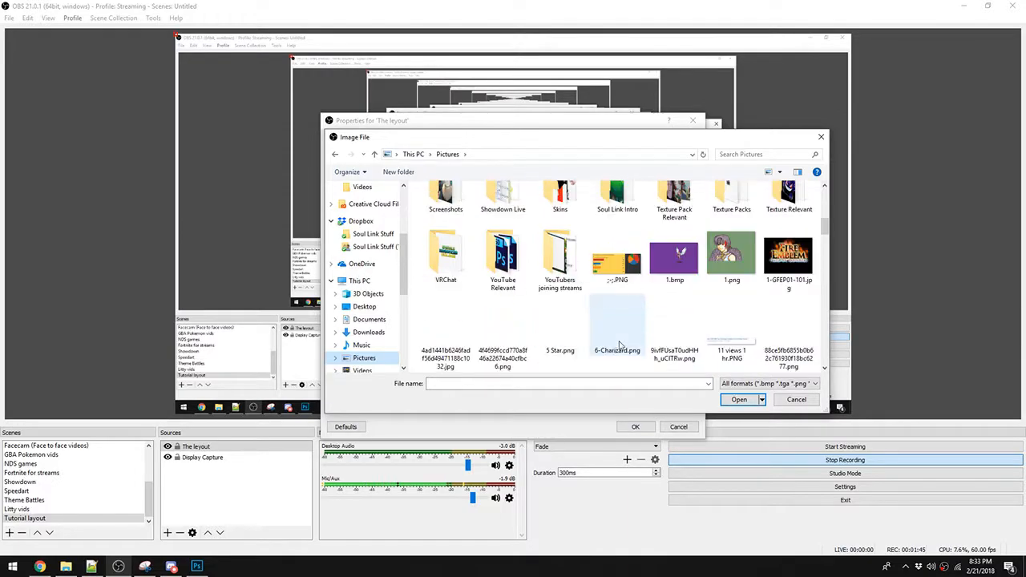
{"action": "double_click", "coordinate": [552, 254]}
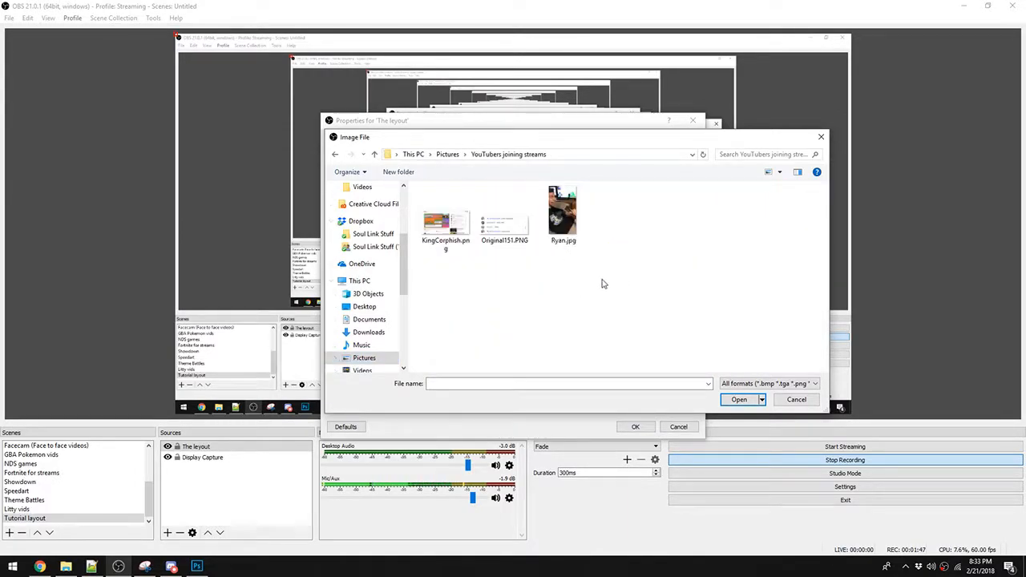
{"action": "key", "text": "alt+Left"}
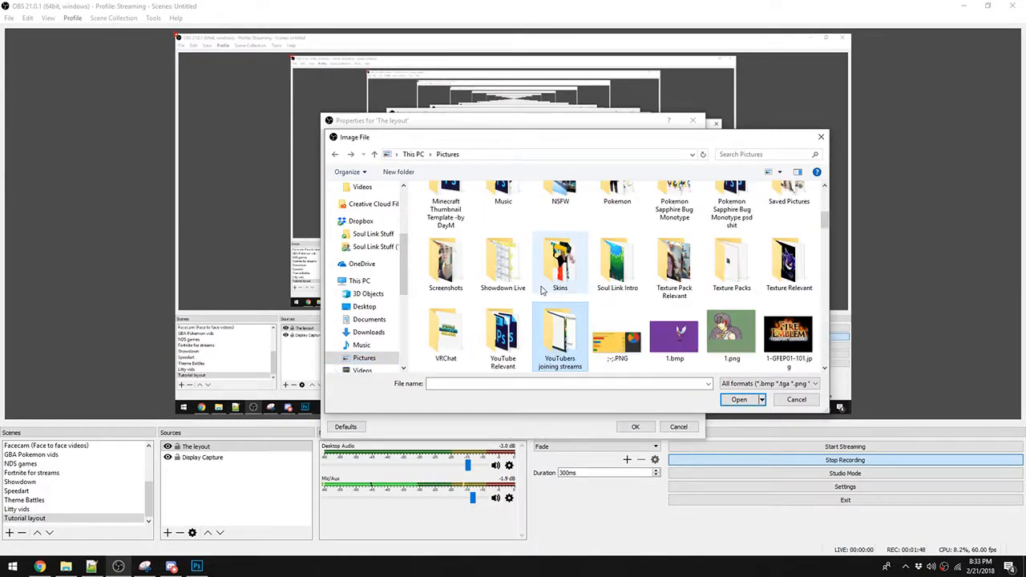
{"action": "double_click", "coordinate": [505, 325]}
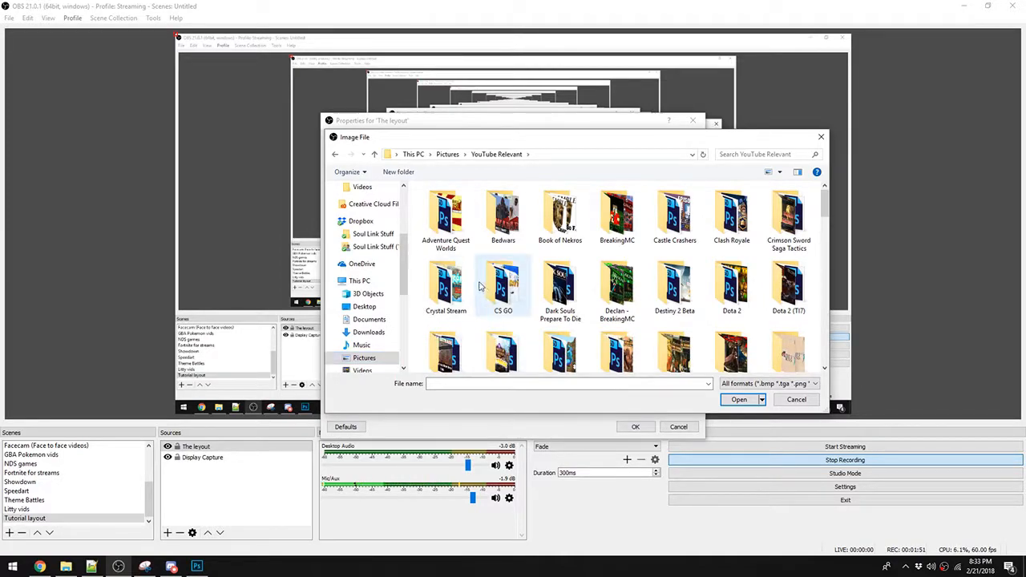
Load Layout.png from the Pokemon Amaryllis folder as the source's image and accept the properties
{"action": "scroll", "coordinate": [513, 273], "scroll_direction": "down", "scroll_amount": 1}
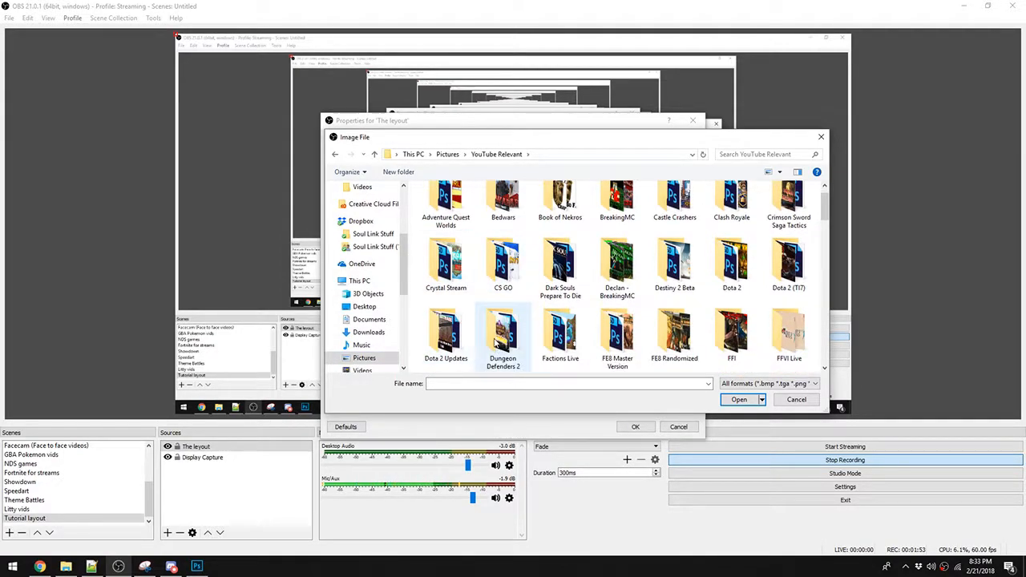
{"action": "scroll", "coordinate": [501, 344], "scroll_direction": "down", "scroll_amount": 3}
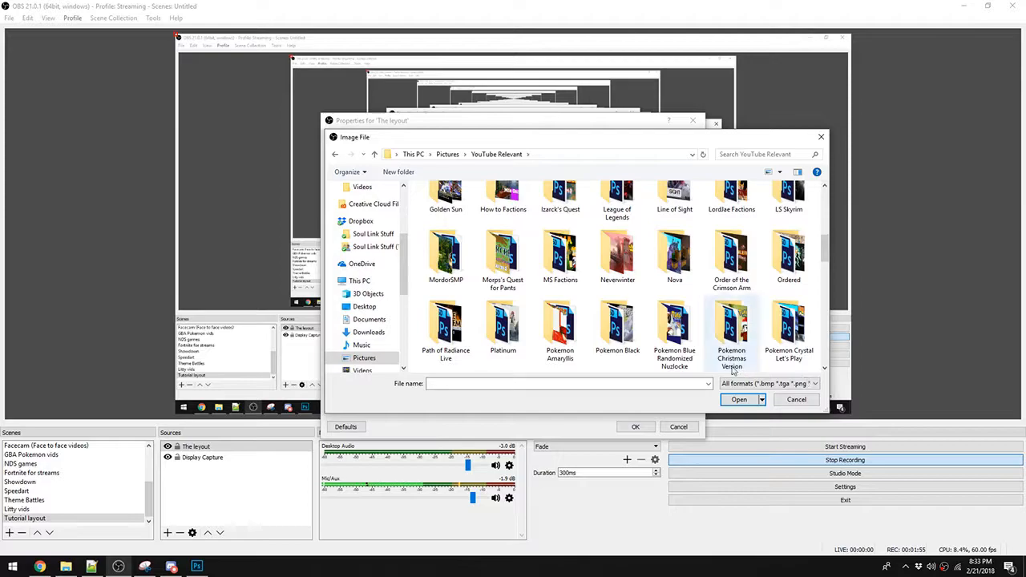
{"action": "double_click", "coordinate": [634, 337]}
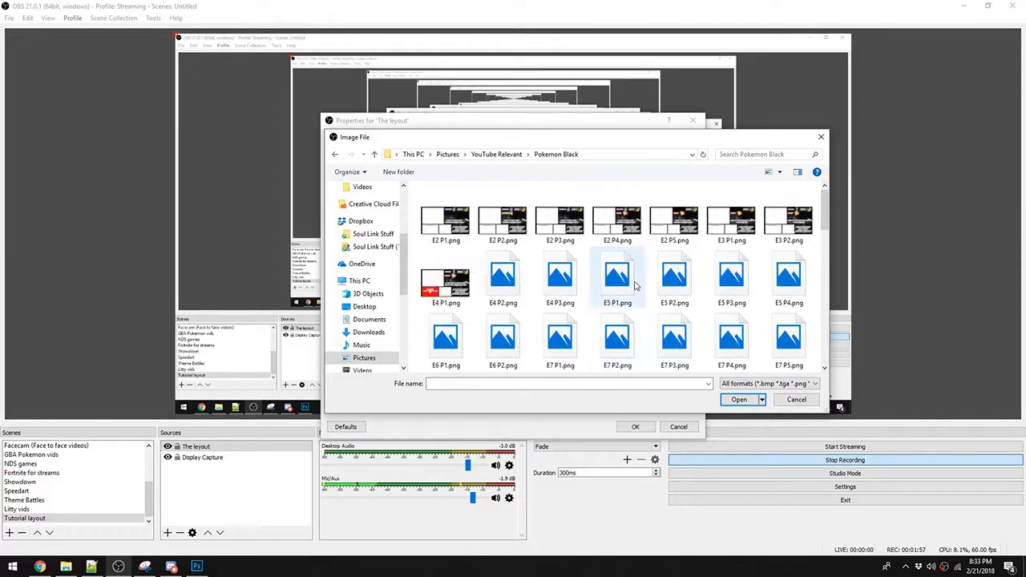
{"action": "key", "text": "alt+Left"}
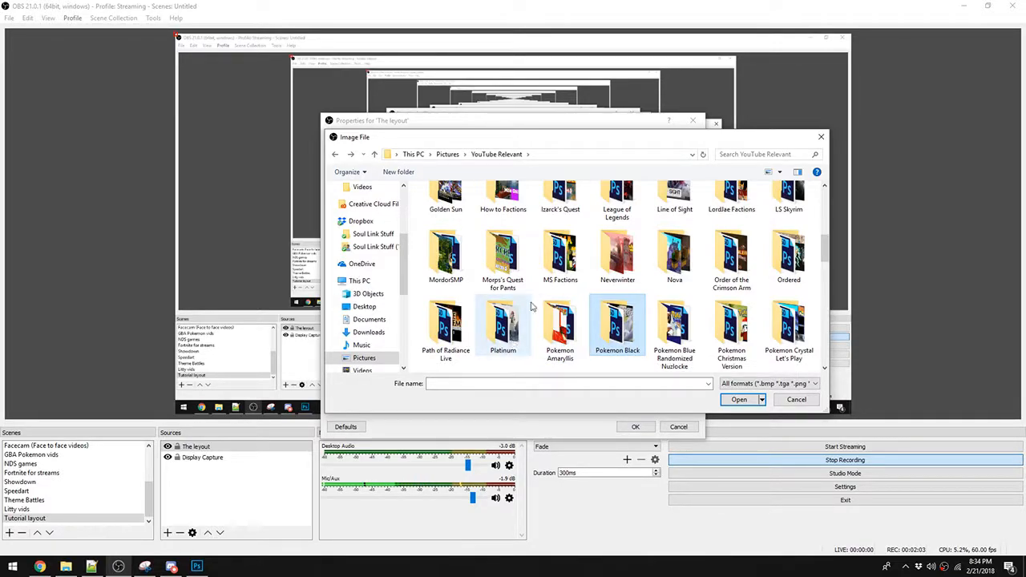
{"action": "double_click", "coordinate": [567, 332]}
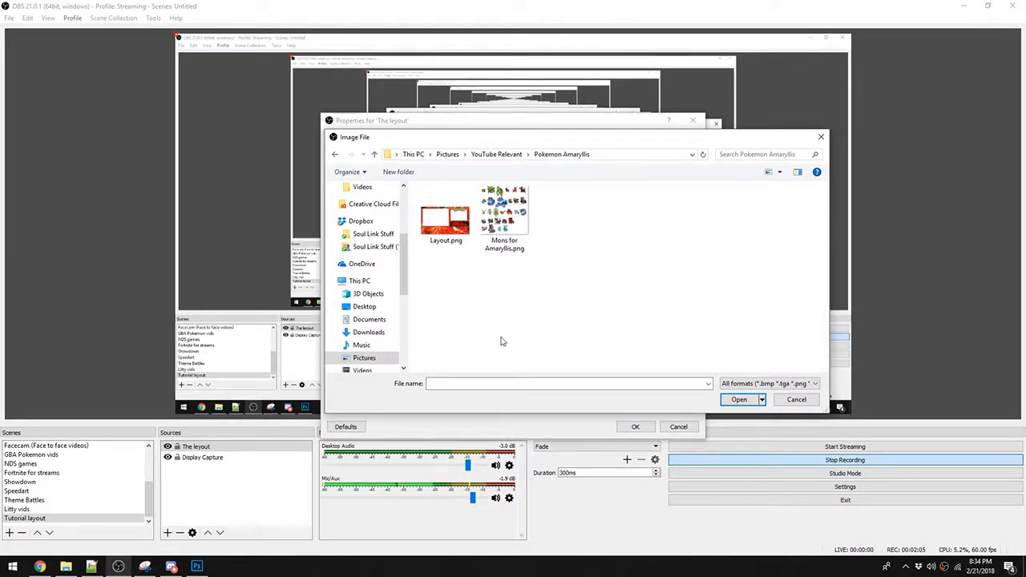
{"action": "double_click", "coordinate": [445, 220]}
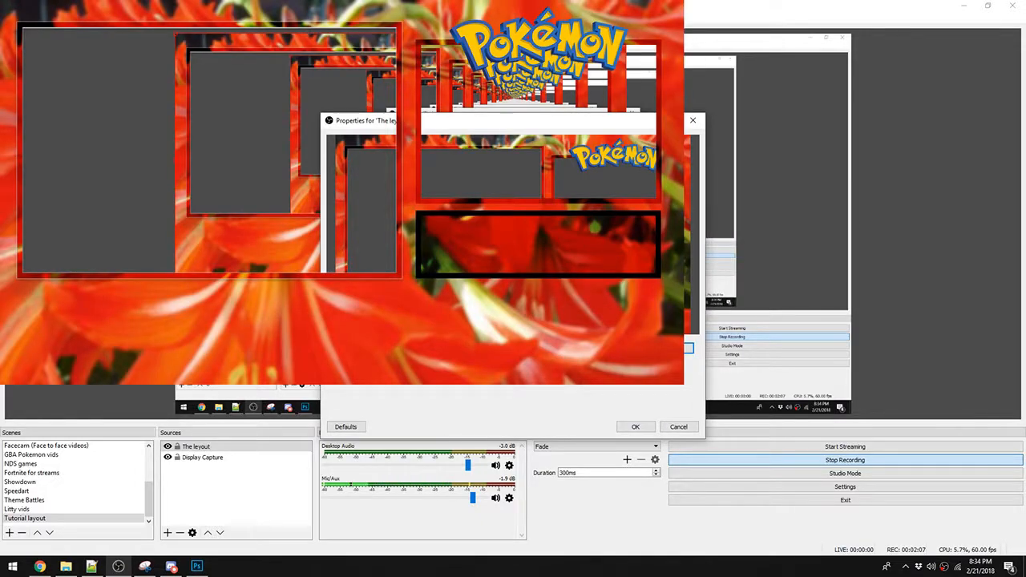
{"action": "left_click", "coordinate": [635, 426]}
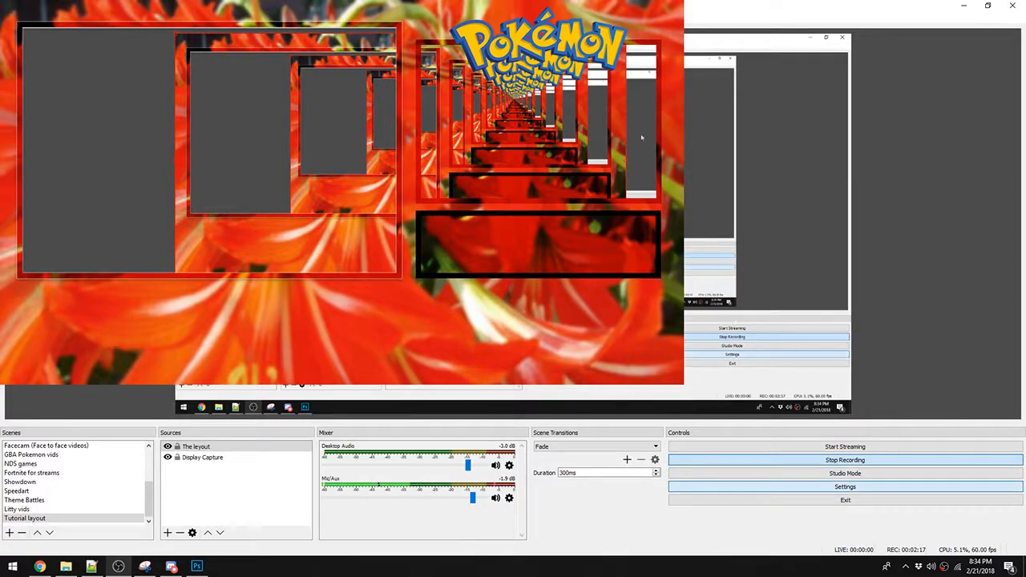
Examine the audio, output and video settings, including the base and output resolutions, and leave them without changes
{"action": "left_click", "coordinate": [845, 486]}
{"action": "left_click", "coordinate": [296, 184]}
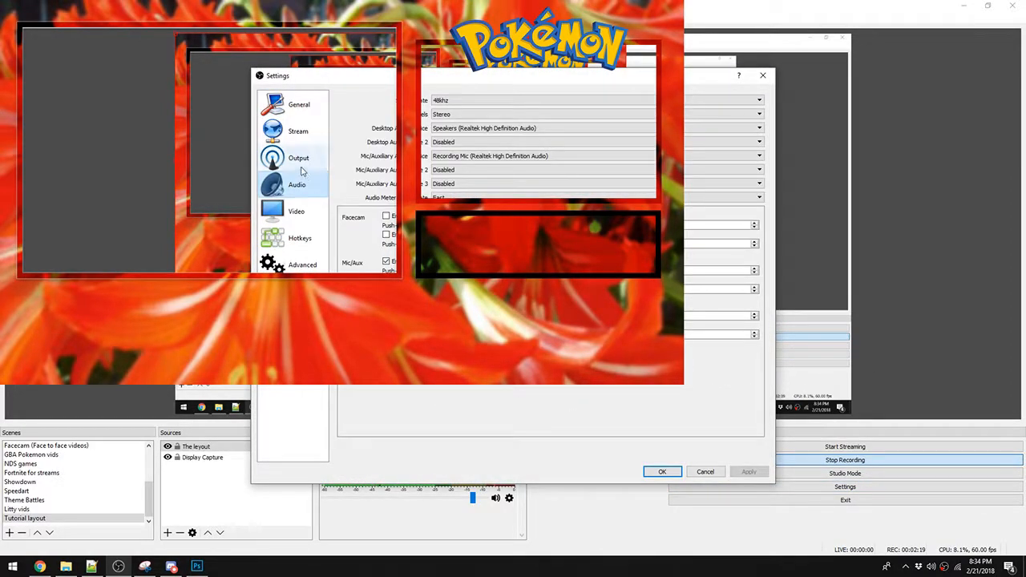
{"action": "left_click", "coordinate": [301, 164]}
{"action": "left_click", "coordinate": [308, 210]}
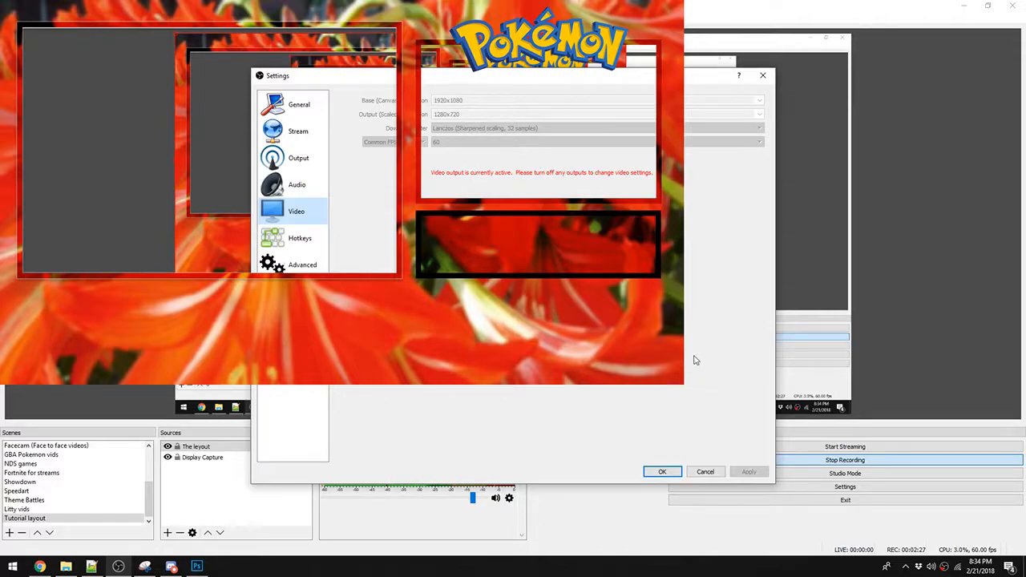
{"action": "left_click", "coordinate": [695, 474]}
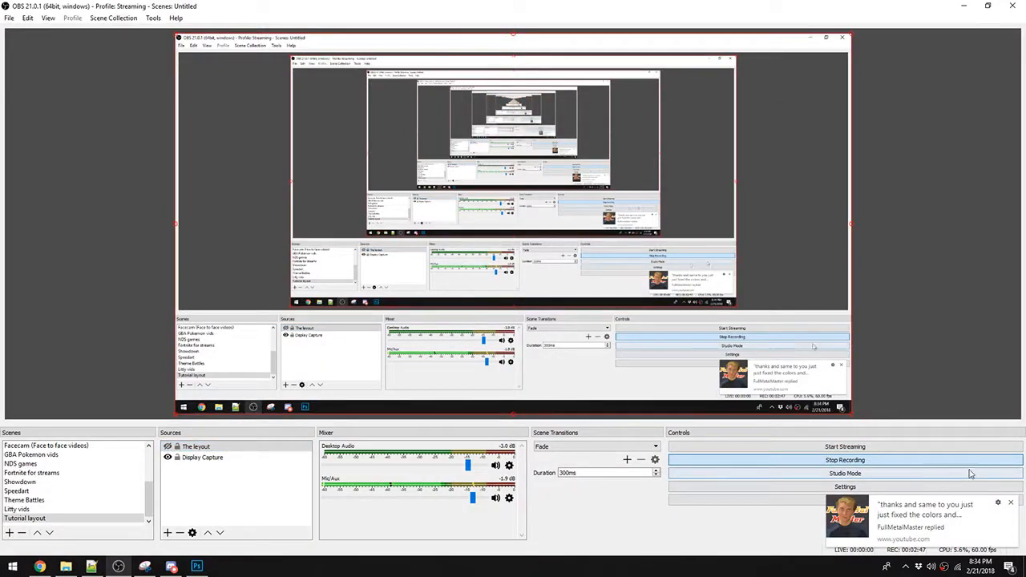
Dismiss the notification and add the existing VBA window capture to the scene
{"action": "left_click", "coordinate": [1011, 504]}
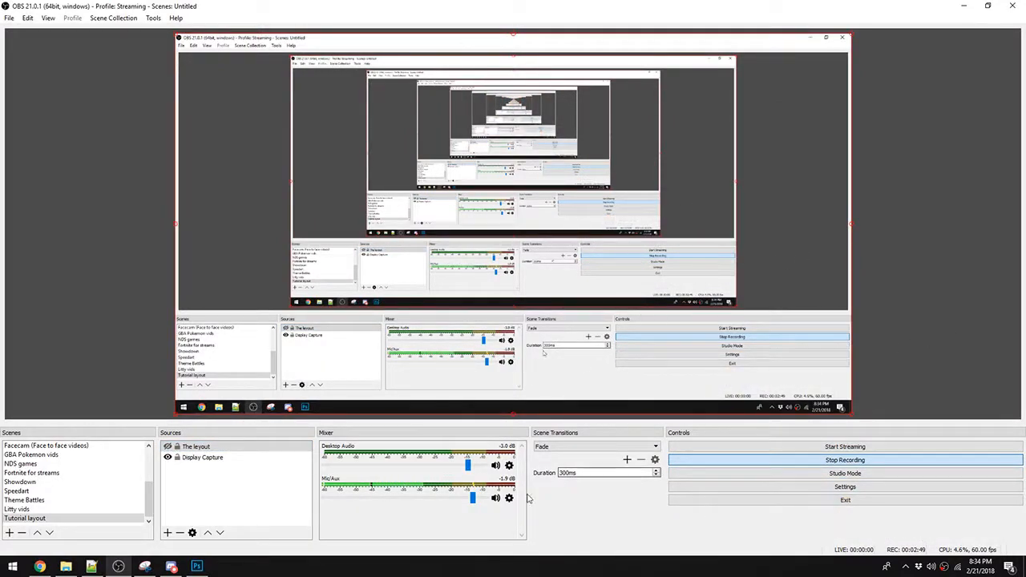
{"action": "left_click", "coordinate": [167, 533]}
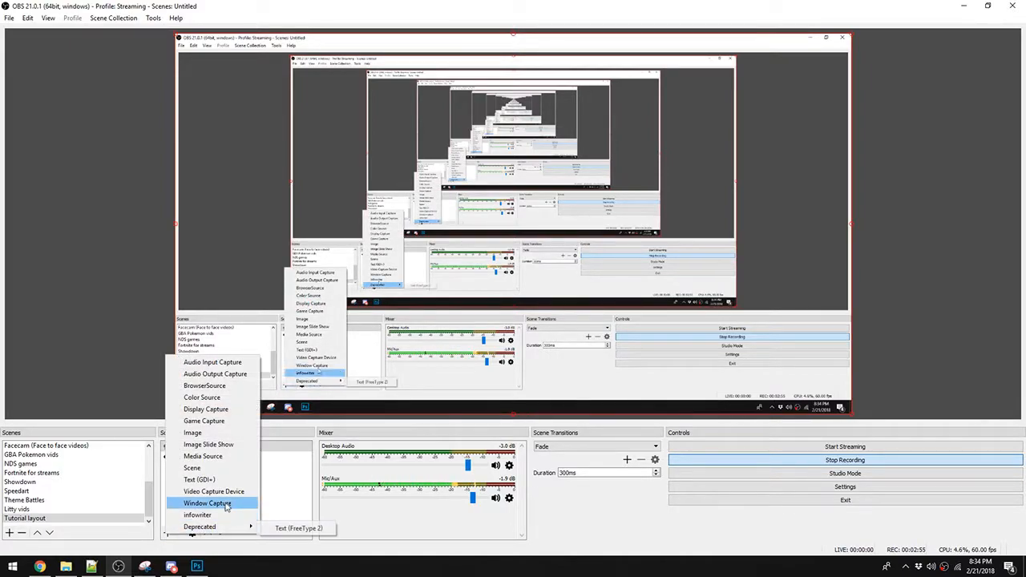
{"action": "left_click", "coordinate": [226, 503]}
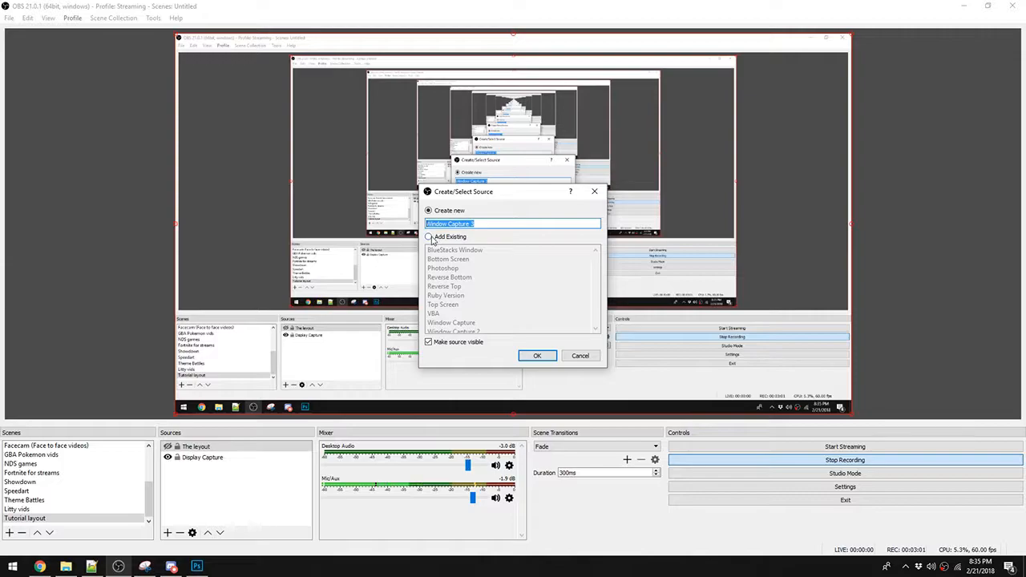
{"action": "left_click", "coordinate": [428, 236]}
{"action": "left_click", "coordinate": [434, 314]}
{"action": "left_click", "coordinate": [536, 356]}
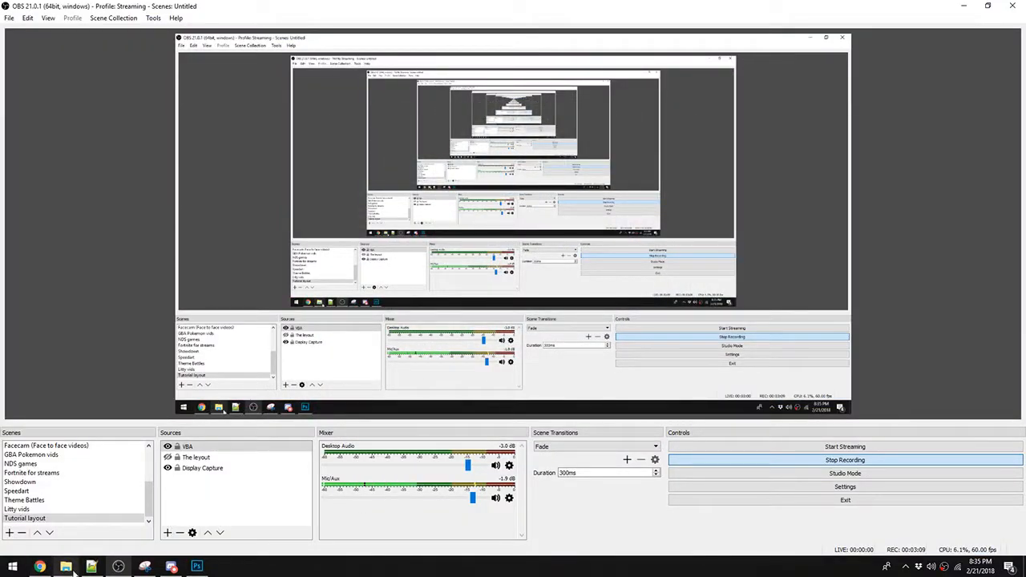
In File Explorer, launch the 0171 - Golden Sun (U)(Mode7).gba game from the Desktop's Let's Plays folder and minimize the folder window
{"action": "left_click", "coordinate": [65, 567]}
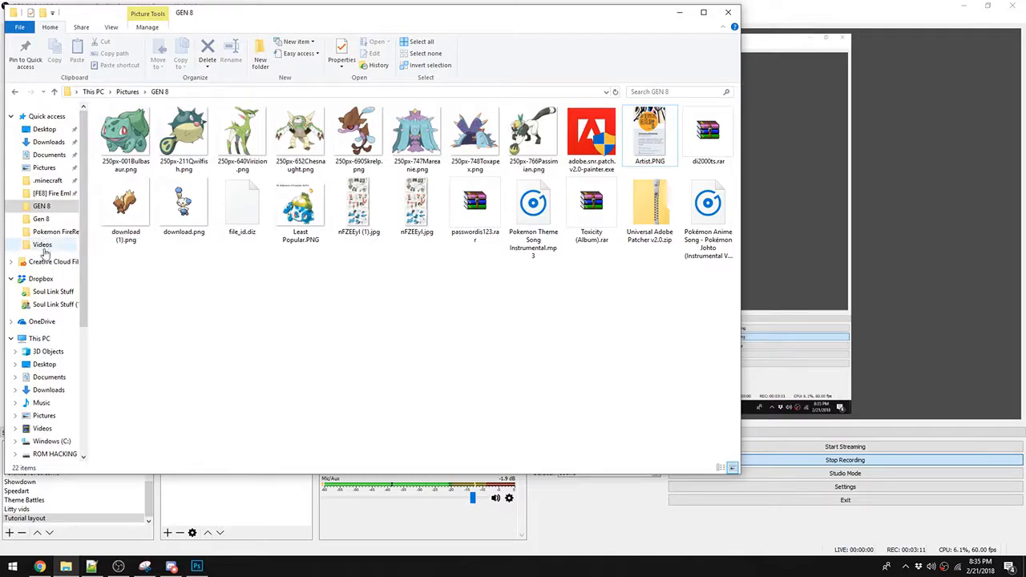
{"action": "left_click", "coordinate": [48, 364]}
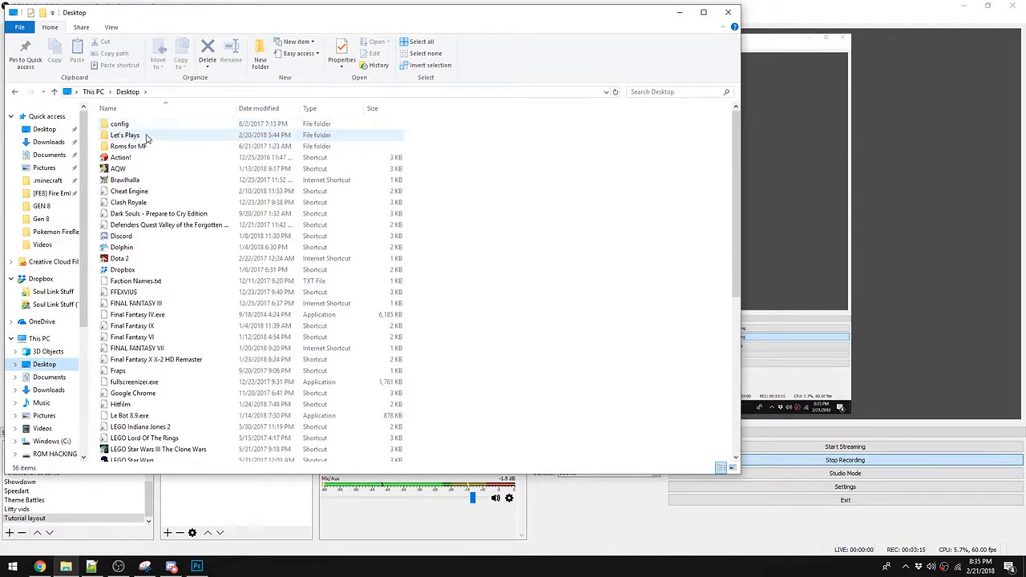
{"action": "double_click", "coordinate": [125, 134]}
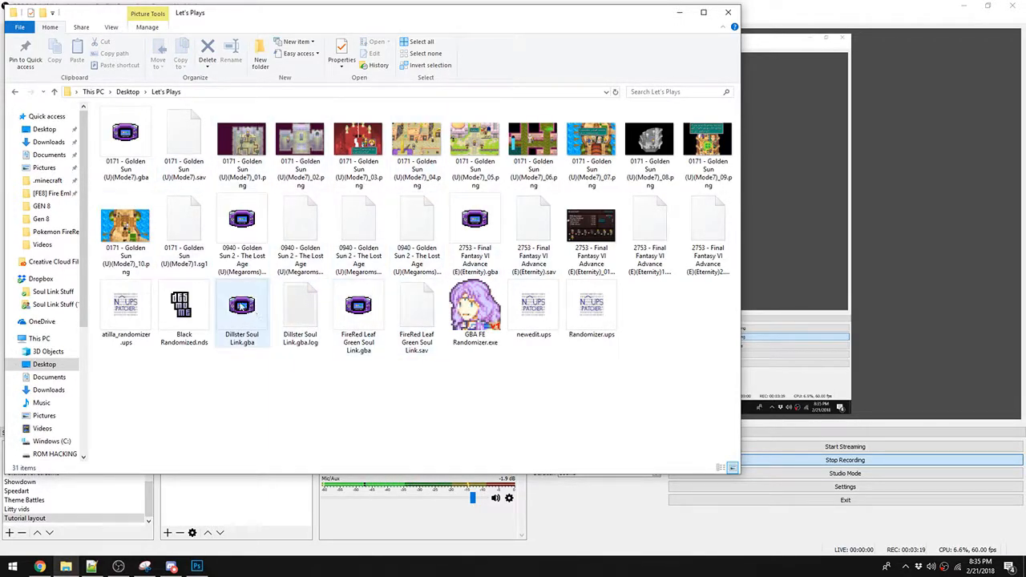
{"action": "double_click", "coordinate": [124, 151]}
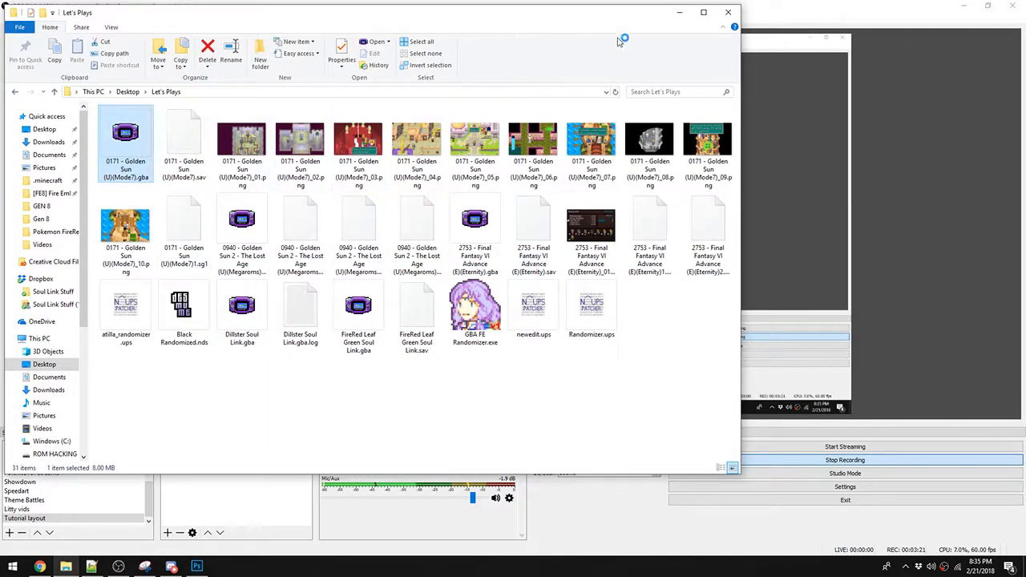
{"action": "left_click", "coordinate": [680, 12]}
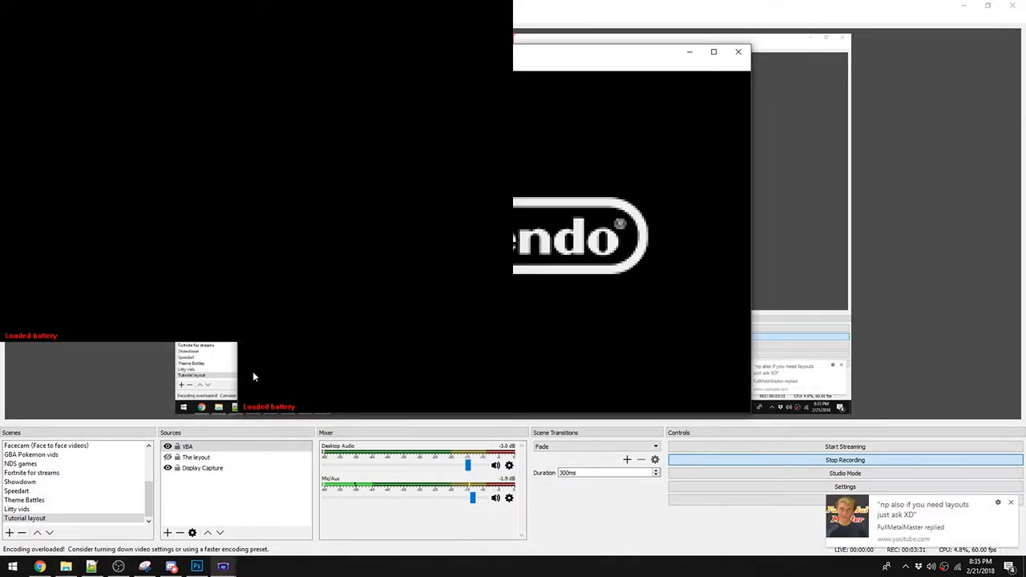
Return to OBS and move the VBA capture away from the canvas's upper-left corner, over the layout's large game frame area
{"action": "left_click", "coordinate": [233, 511]}
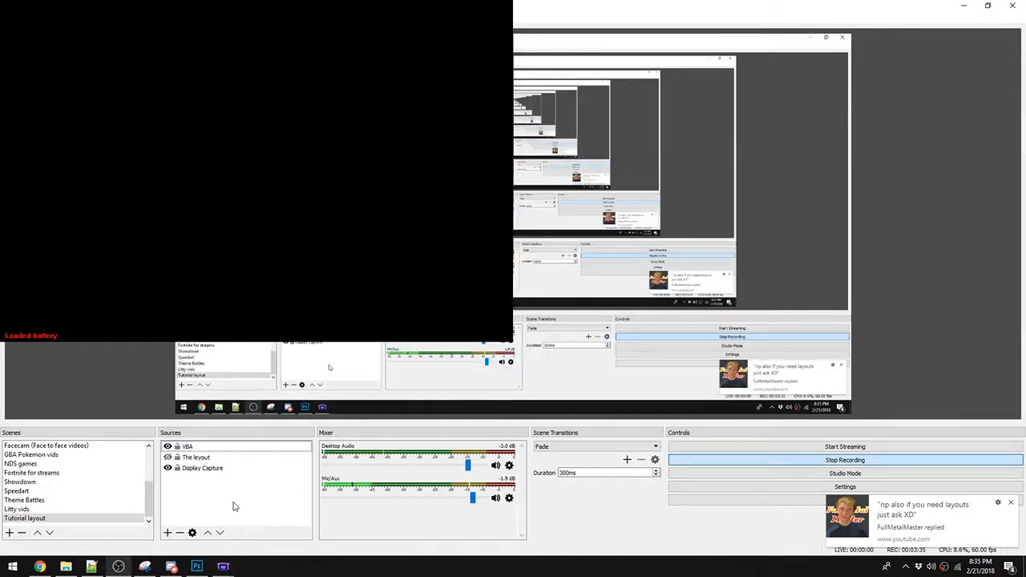
{"action": "left_click_drag", "start_coordinate": [273, 204], "coordinate": [327, 234]}
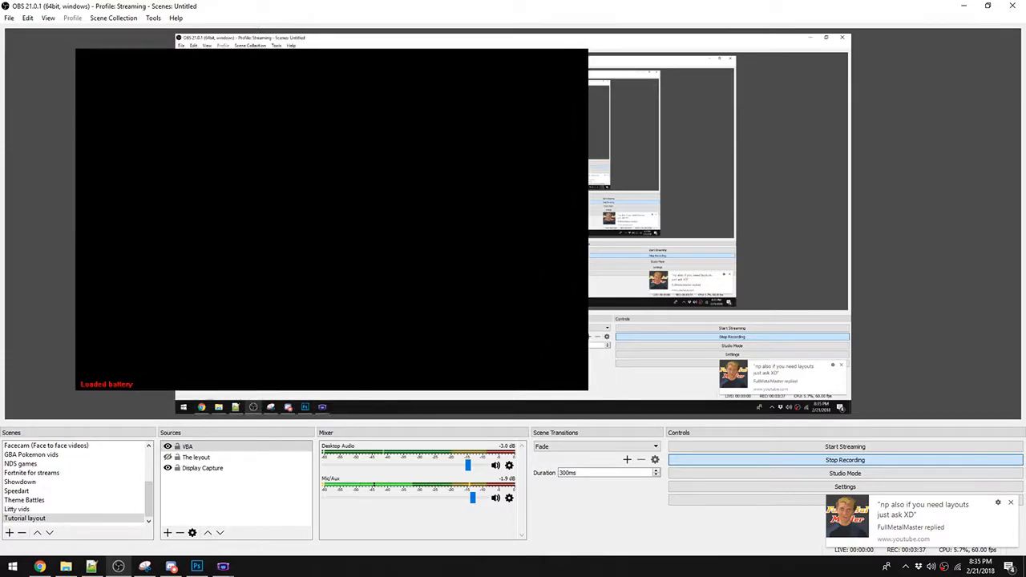
Close the extra blank VisualBoyAdvance window, then bring the running game's window forward and move it down and to the right
{"action": "mouse_move", "coordinate": [223, 566]}
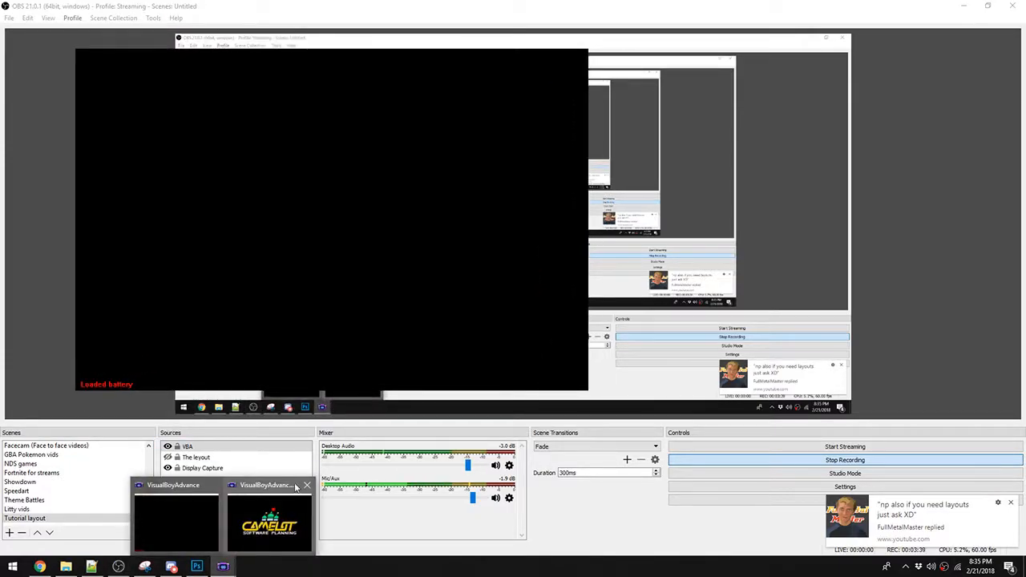
{"action": "left_click", "coordinate": [216, 485]}
{"action": "left_click", "coordinate": [227, 517]}
{"action": "left_click_drag", "start_coordinate": [361, 53], "coordinate": [468, 95]}
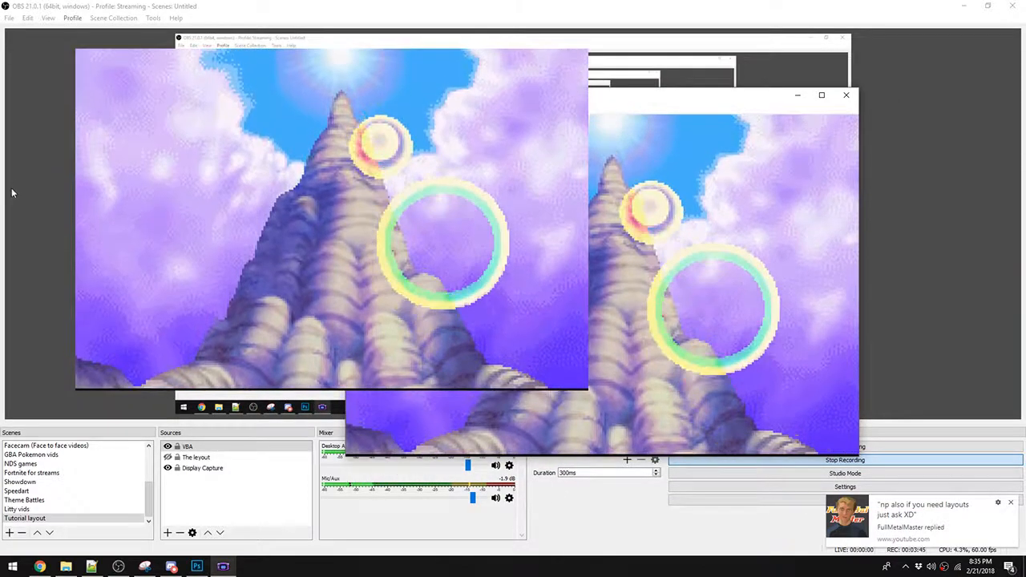
Return to OBS and make the "The leyout" image source visible again
{"action": "left_click", "coordinate": [15, 182]}
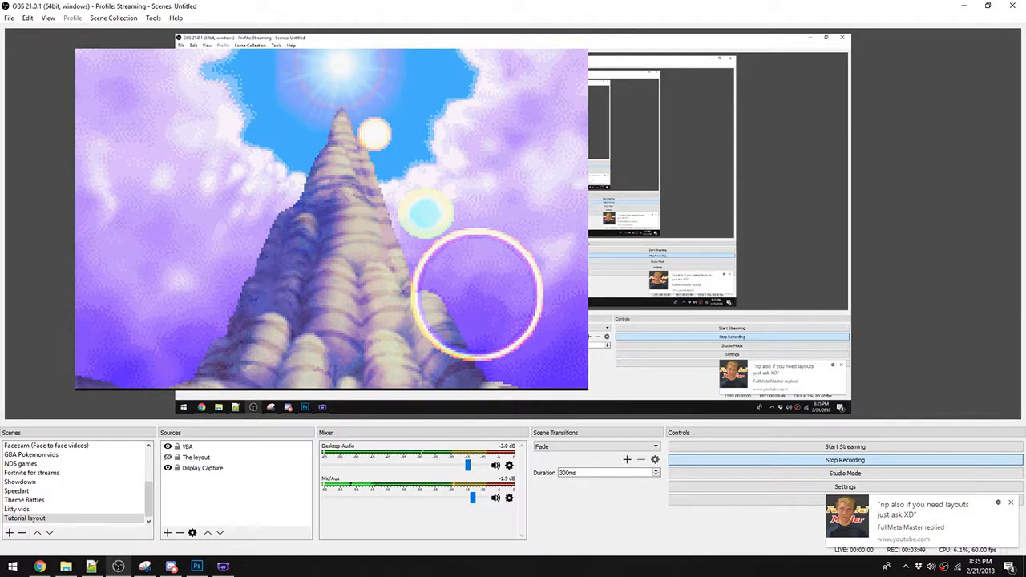
{"action": "left_click", "coordinate": [195, 457]}
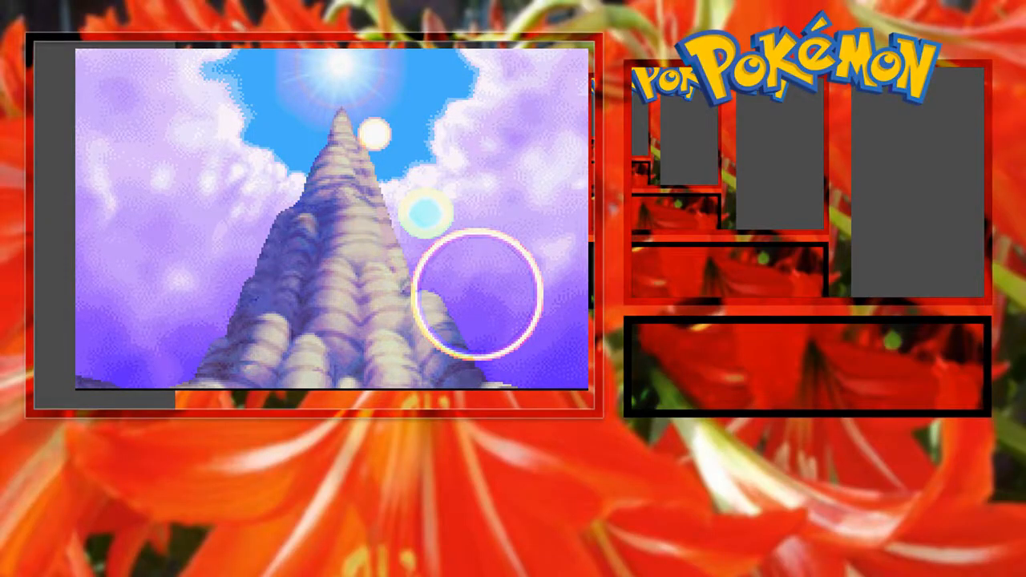
Align the VBA capture with the upper-left corner of the layout's large game frame and enlarge it to fill that frame
{"action": "left_click_drag", "start_coordinate": [331, 219], "coordinate": [284, 206]}
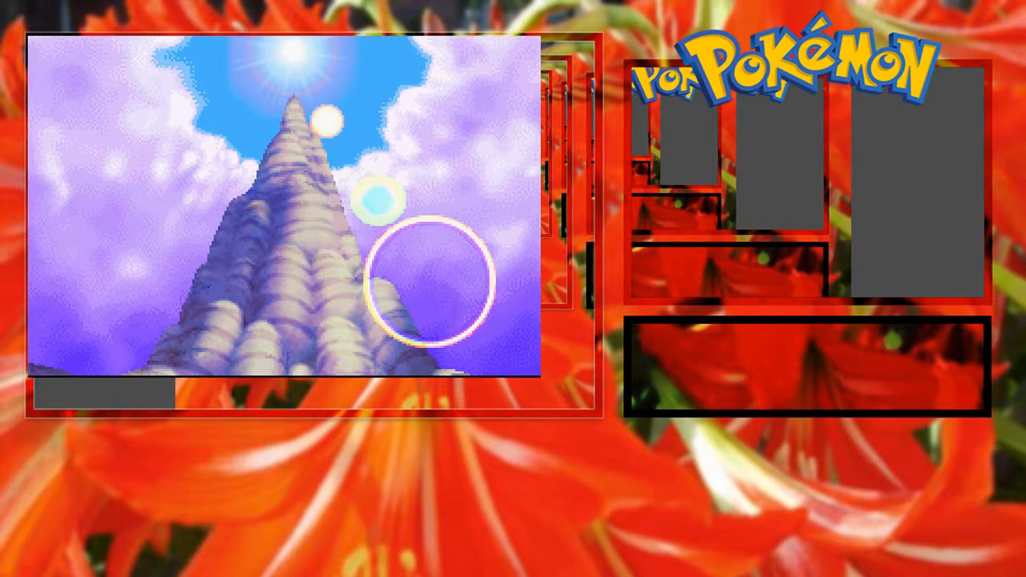
{"action": "key", "text": "Up"}
{"action": "key", "text": "Up"}
{"action": "key", "text": "Up"}
{"action": "key", "text": "Up"}
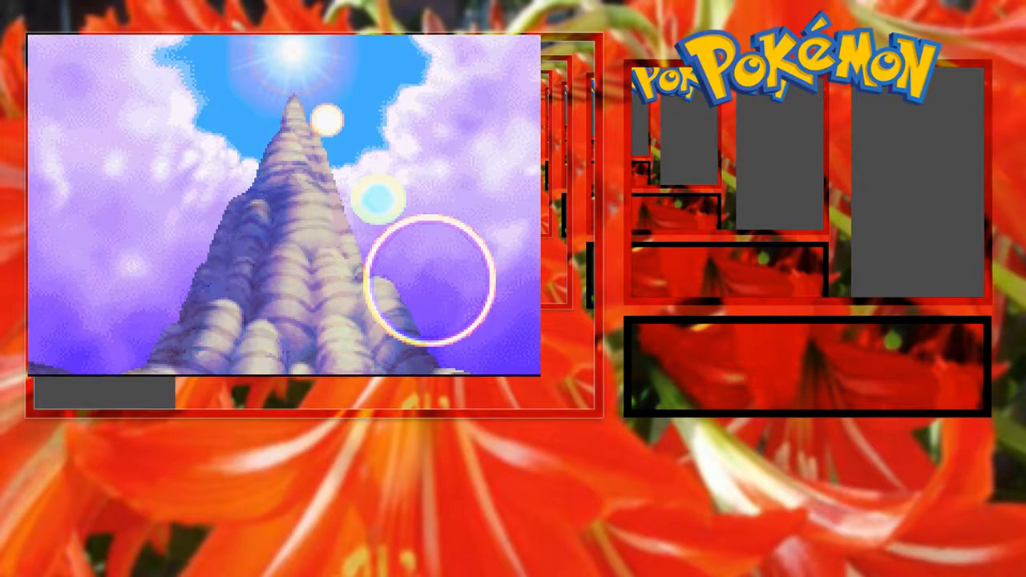
{"action": "key", "text": "Left"}
{"action": "key", "text": "Left"}
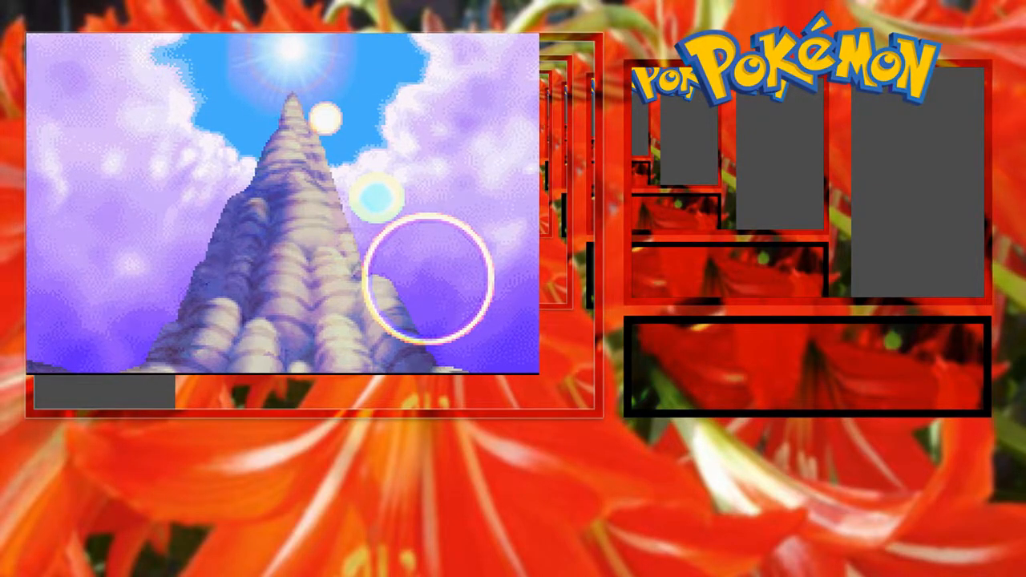
{"action": "key", "text": "Left"}
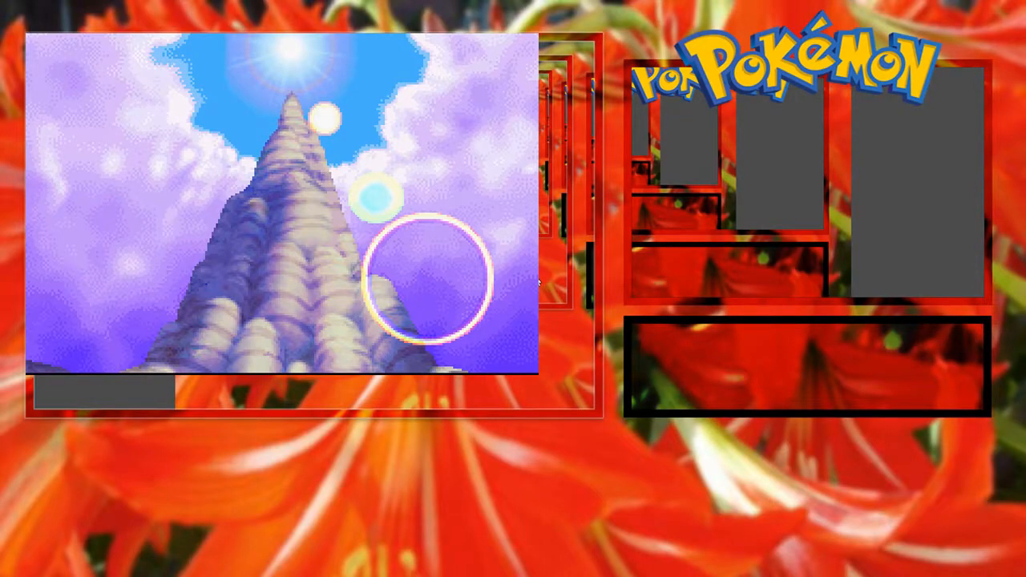
{"action": "left_click_drag", "start_coordinate": [539, 374], "coordinate": [605, 418]}
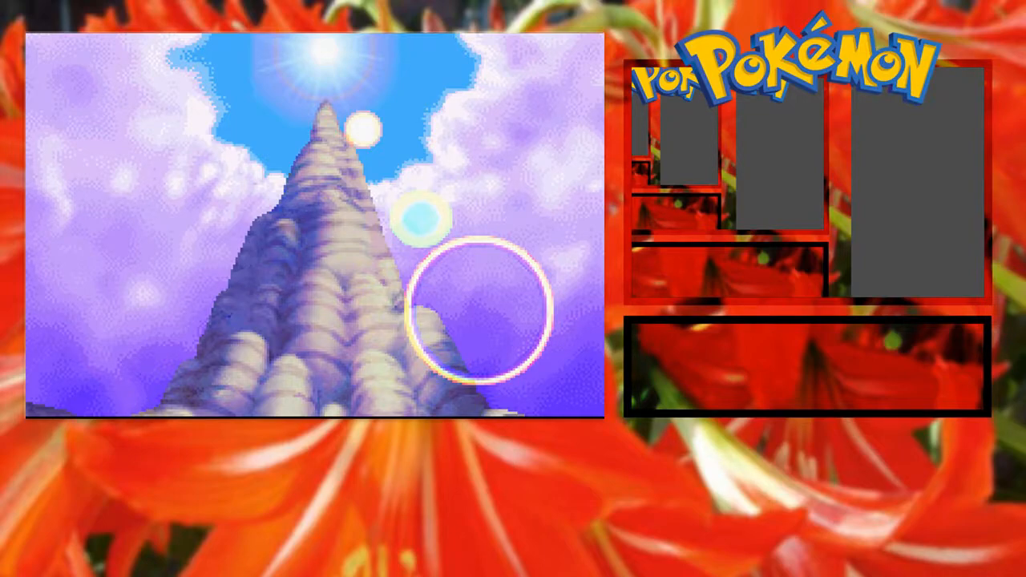
Move the VBA capture one level down in the source order, beneath the layout image, and hide it
{"action": "key", "text": "ctrl+Down"}
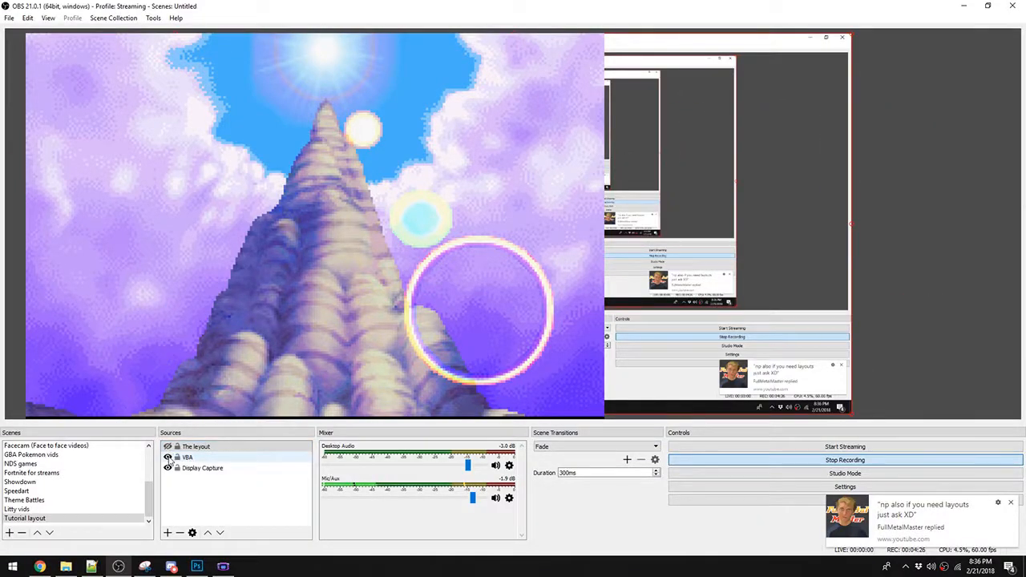
{"action": "left_click", "coordinate": [168, 457]}
{"action": "left_click", "coordinate": [167, 457]}
{"action": "left_click", "coordinate": [167, 456]}
Add the existing Facecam video capture device as a source in the scene
{"action": "left_click", "coordinate": [169, 532]}
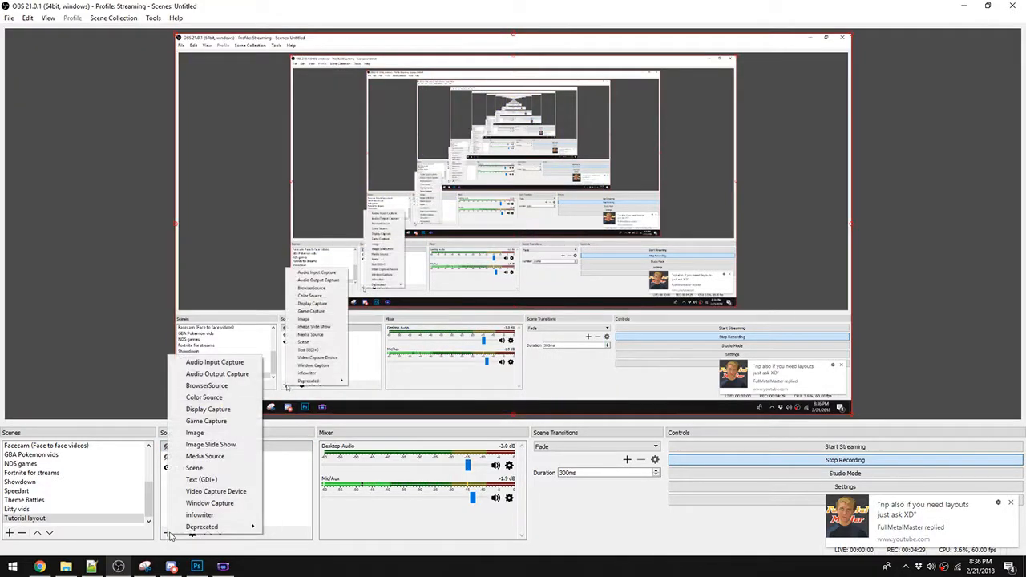
{"action": "left_click", "coordinate": [190, 494]}
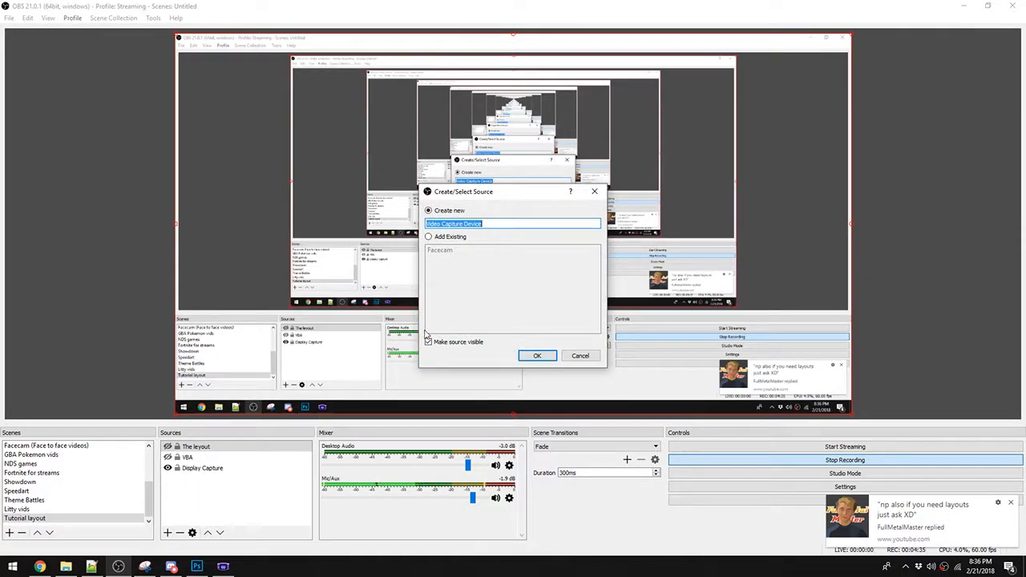
{"action": "left_click", "coordinate": [453, 238]}
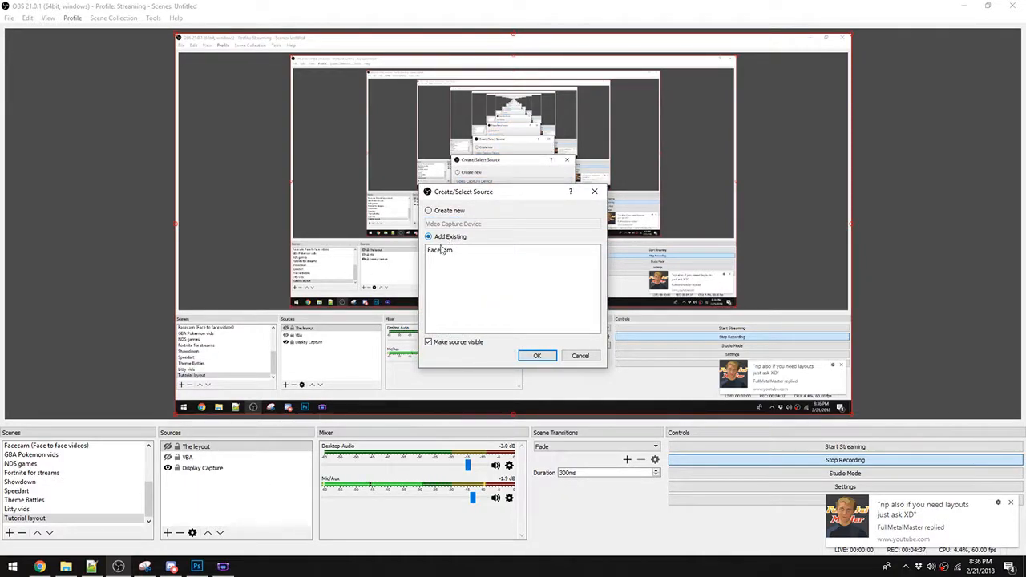
{"action": "left_click", "coordinate": [443, 251]}
{"action": "left_click", "coordinate": [536, 356]}
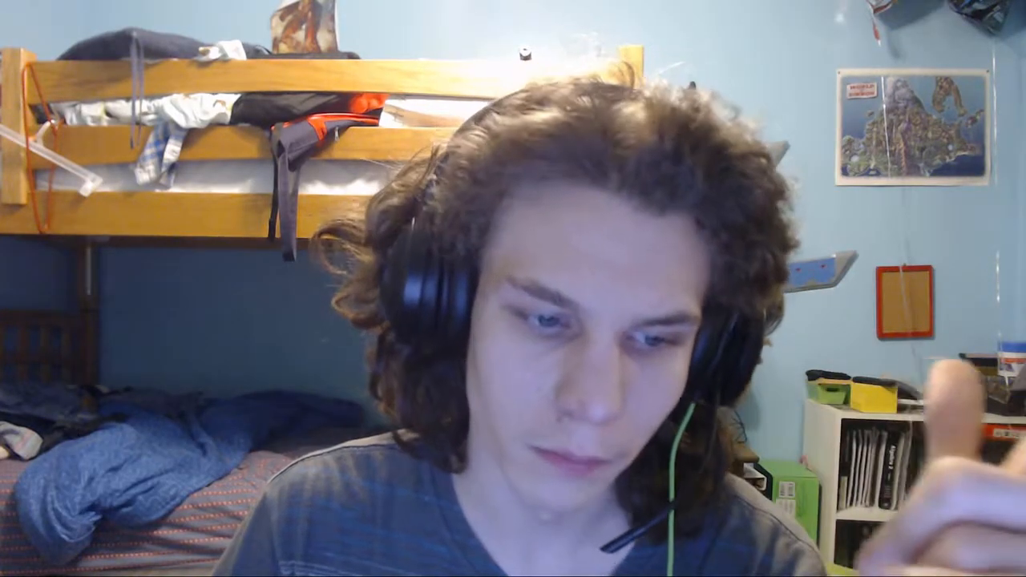
Show the layout image, then scale and position the Facecam source to cover the smaller frame beneath the Pokémon logo
{"action": "left_click_drag", "start_coordinate": [176, 414], "coordinate": [775, 96]}
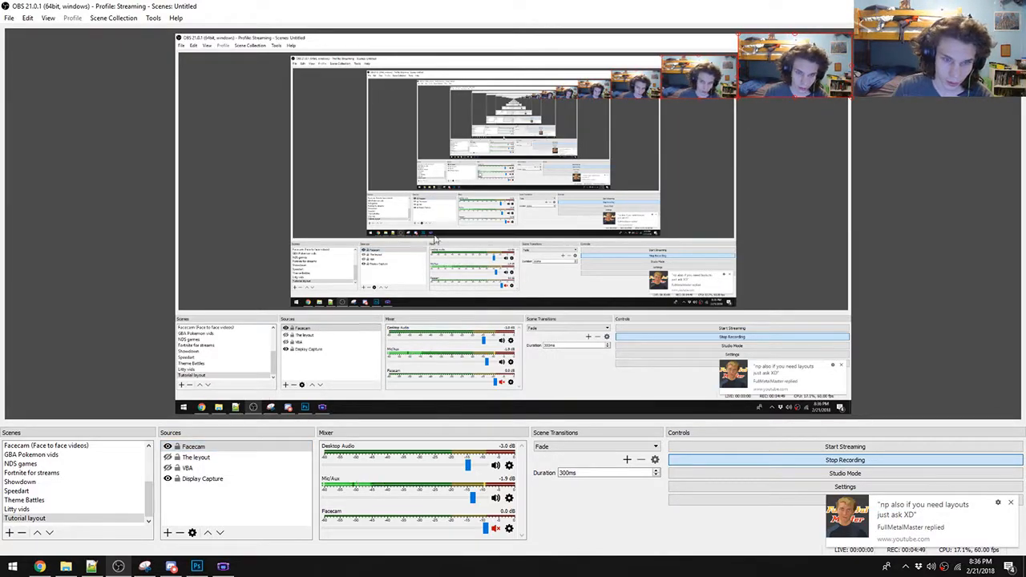
{"action": "left_click", "coordinate": [168, 458]}
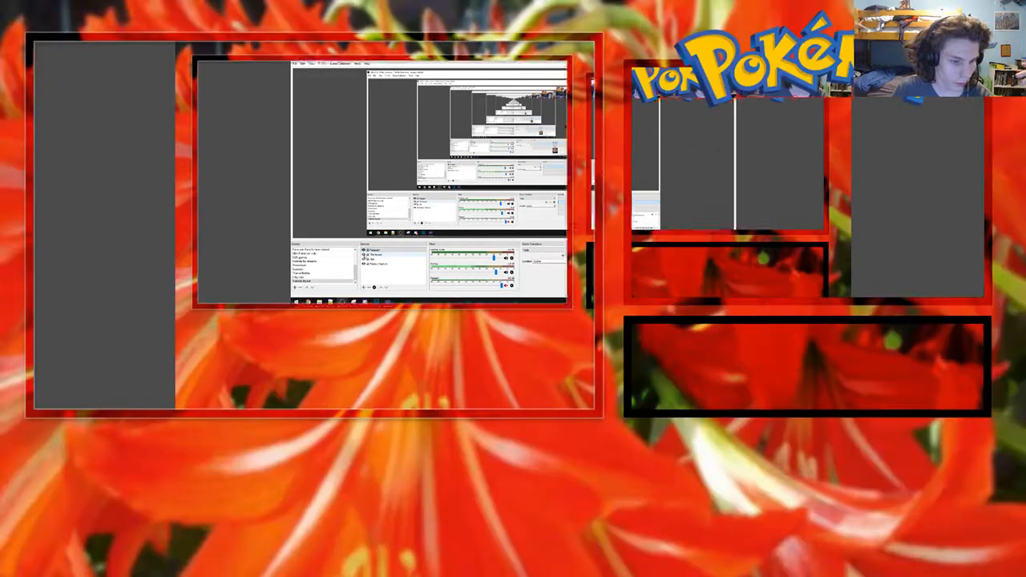
{"action": "left_click_drag", "start_coordinate": [643, 134], "coordinate": [627, 114]}
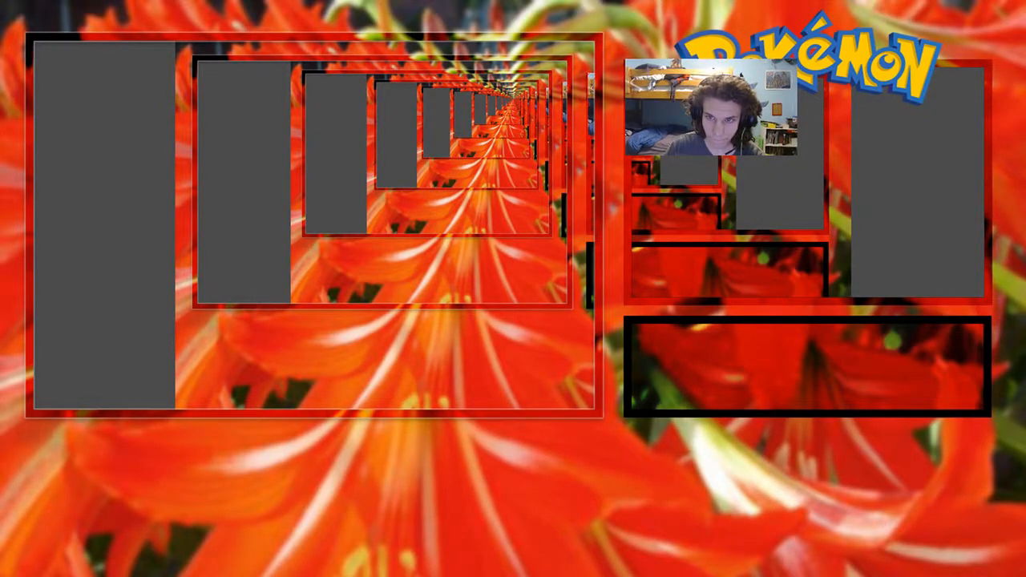
{"action": "left_click_drag", "start_coordinate": [797, 156], "coordinate": [1025, 305]}
{"action": "left_click_drag", "start_coordinate": [826, 183], "coordinate": [788, 183]}
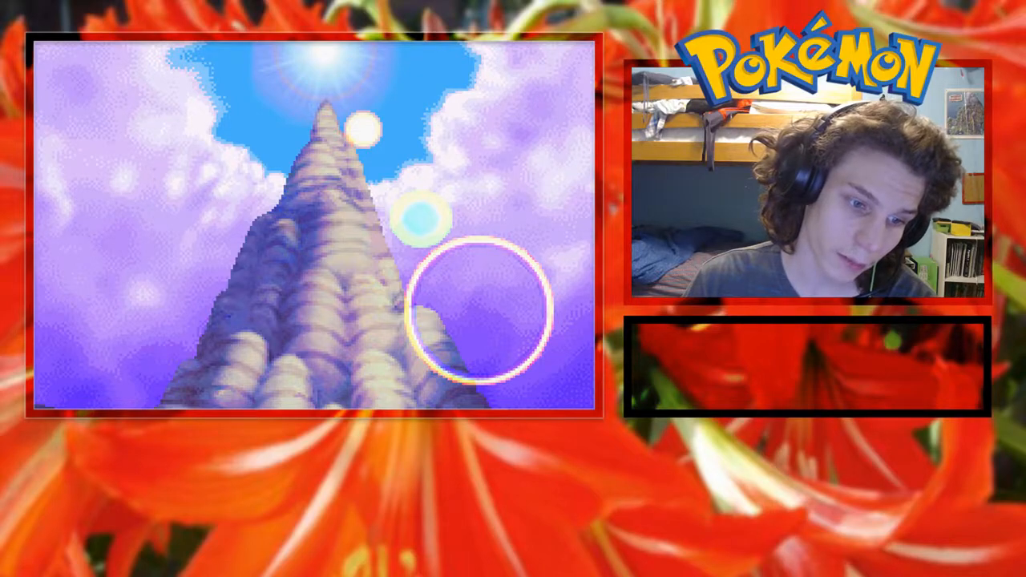
Toggle the layout image's visibility to compare the scene with and without the frame overlay
{"action": "left_click", "coordinate": [168, 446]}
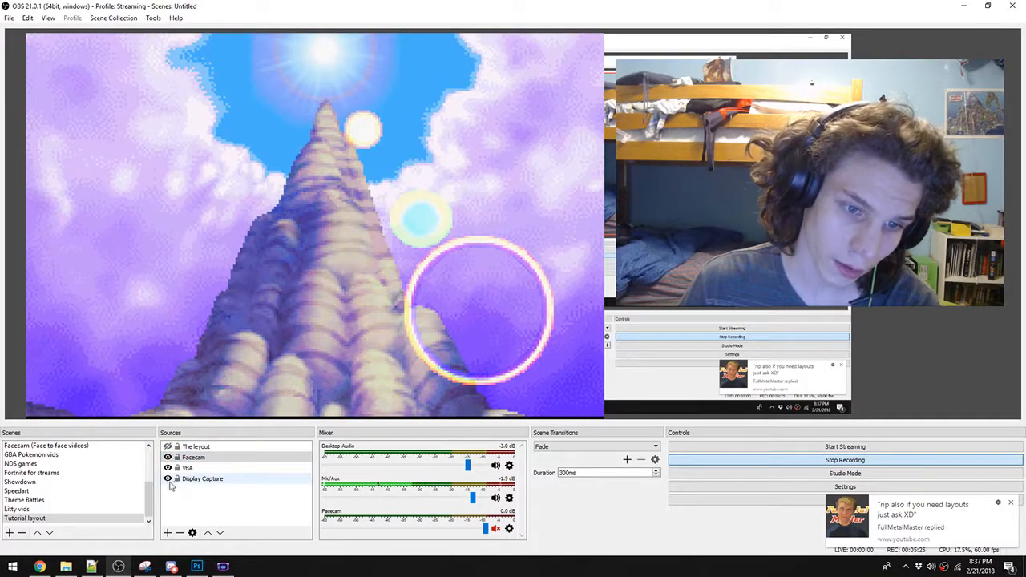
{"action": "left_click", "coordinate": [192, 446]}
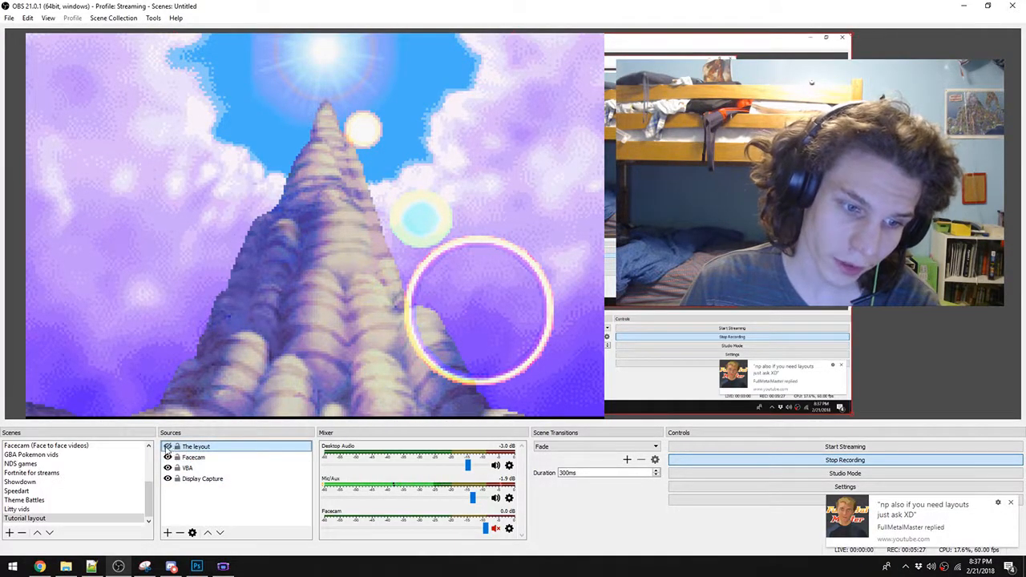
{"action": "left_click", "coordinate": [167, 446]}
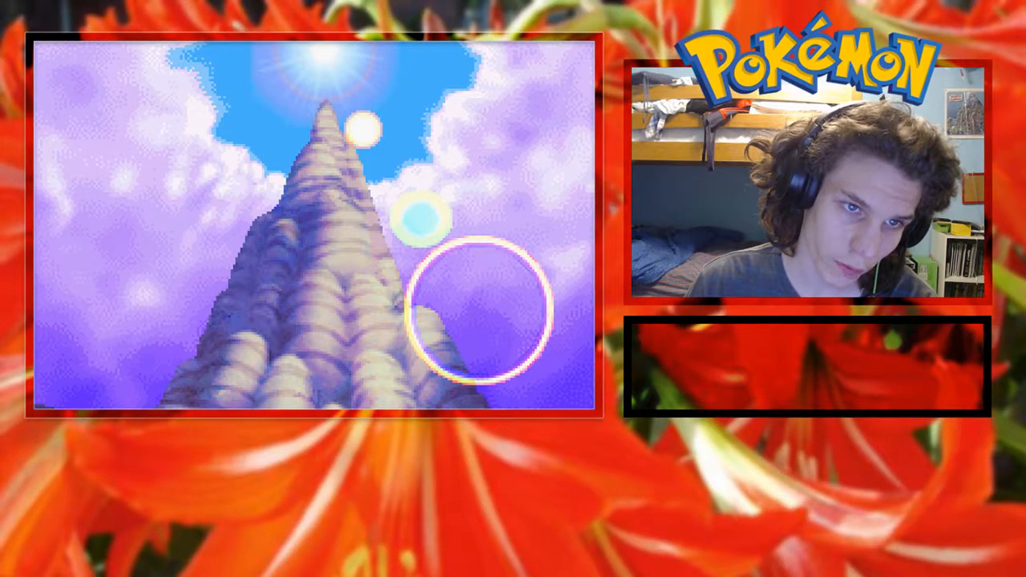
{"action": "left_click", "coordinate": [167, 446]}
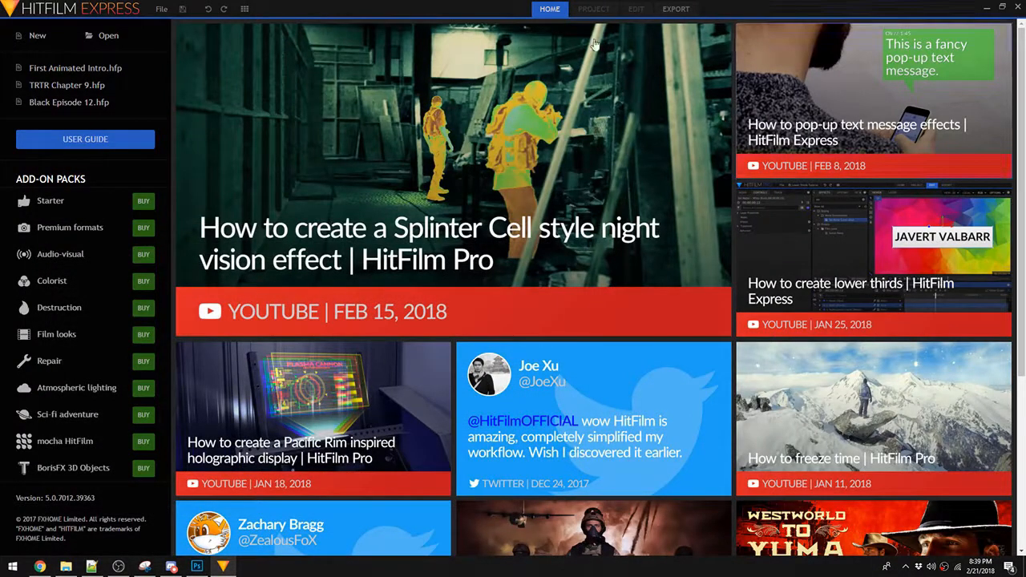
In HitFilm Express, create a new project with the Attila Videos template, start editing, and browse for media to import
{"action": "left_click", "coordinate": [44, 39]}
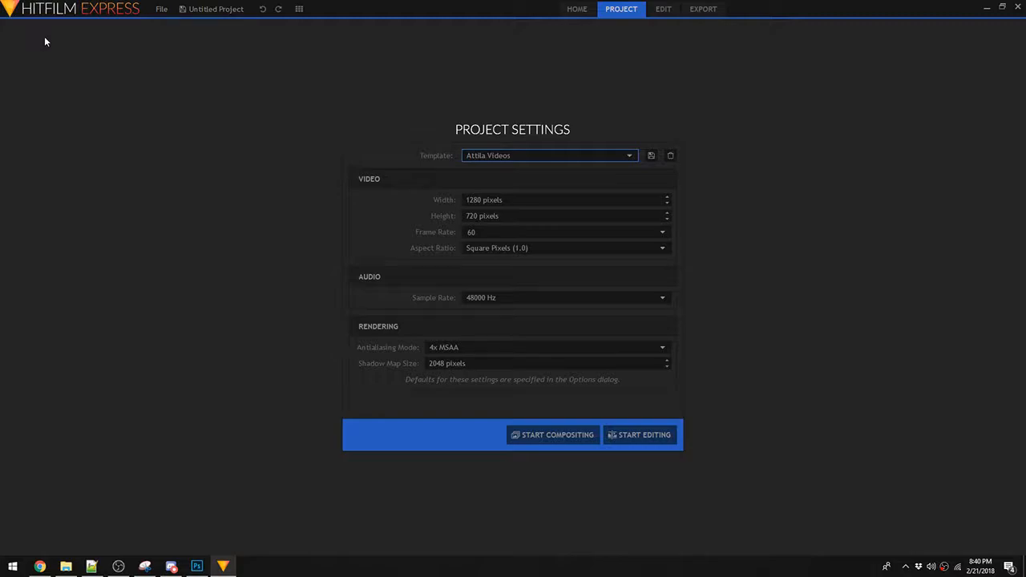
{"action": "left_click", "coordinate": [645, 433]}
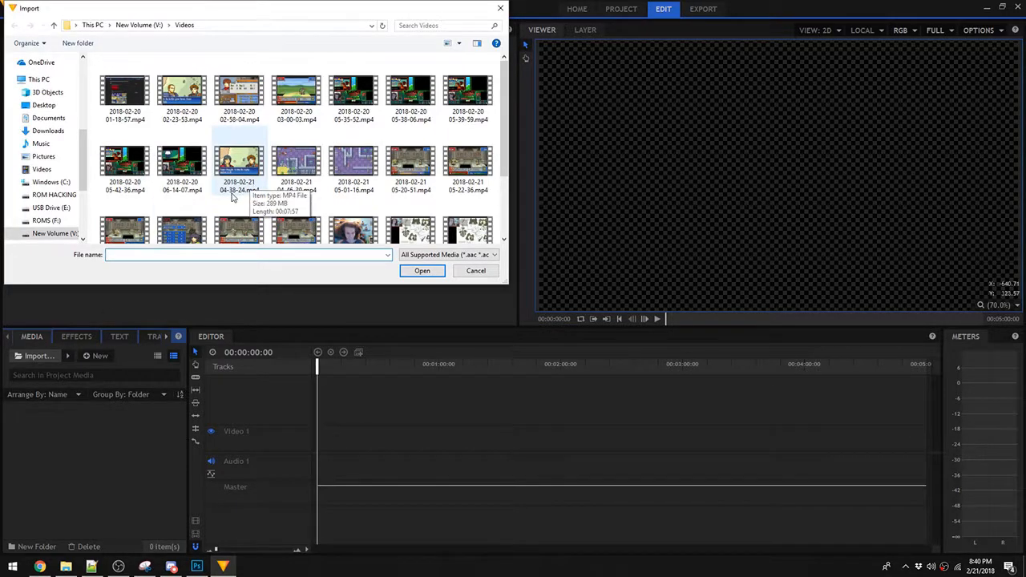
{"action": "scroll", "coordinate": [293, 184], "scroll_direction": "down", "scroll_amount": 2}
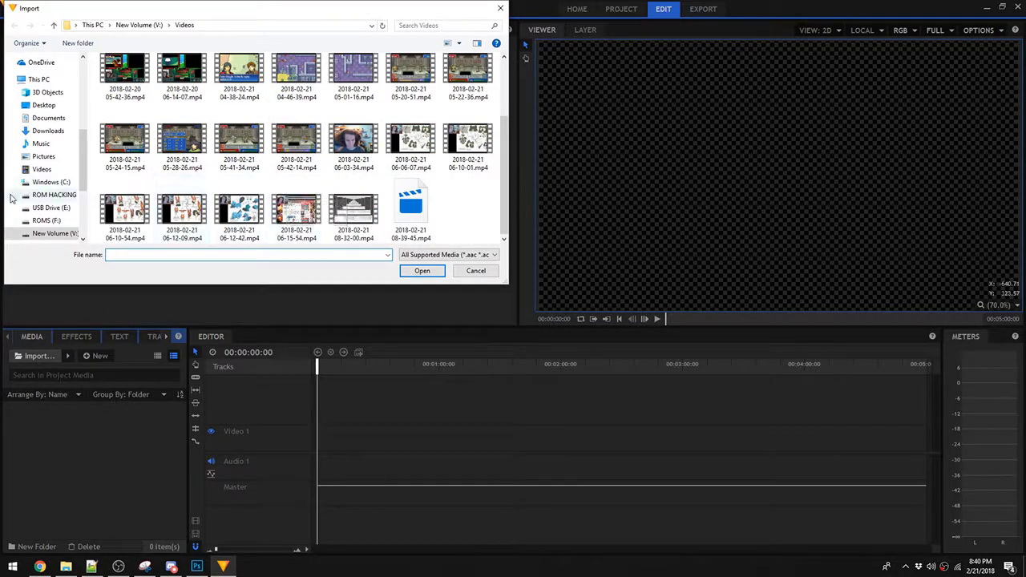
{"action": "scroll", "coordinate": [56, 168], "scroll_direction": "up", "scroll_amount": 3}
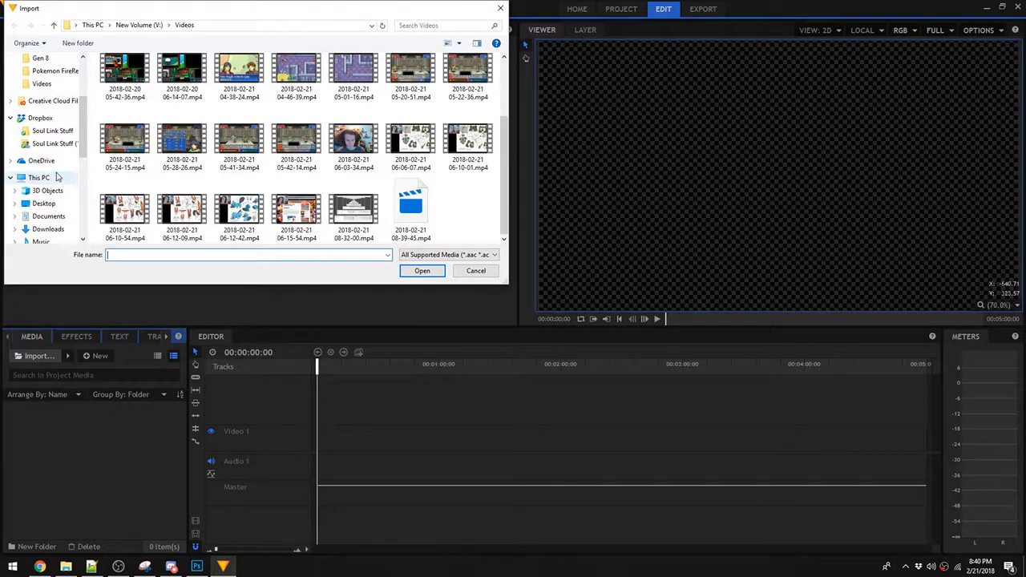
{"action": "scroll", "coordinate": [68, 198], "scroll_direction": "up", "scroll_amount": 1}
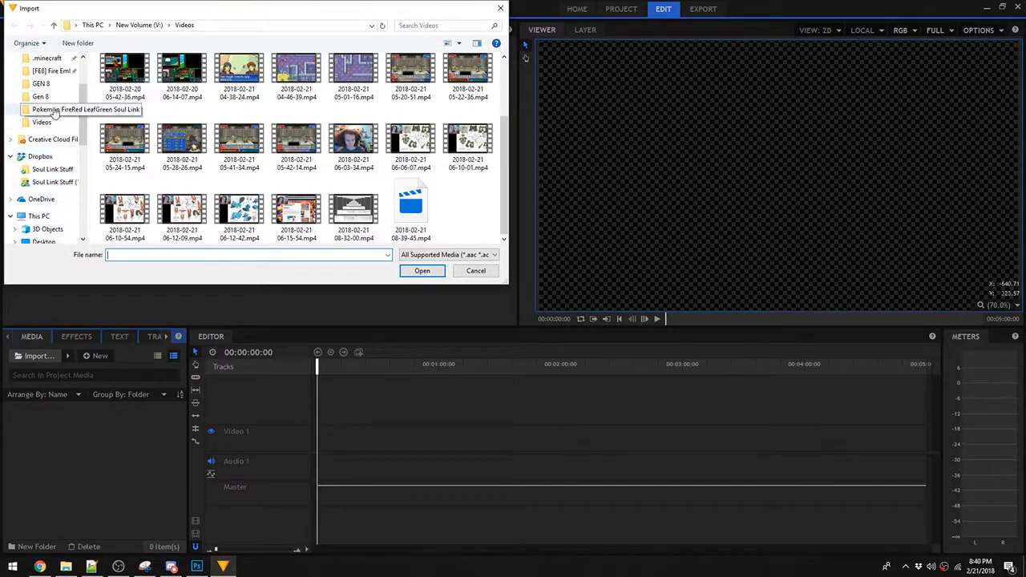
Switch to Photoshop and open Layout.psd from the Pokemon Amaryllis folder inside YouTube Relevant
{"action": "left_click", "coordinate": [196, 566]}
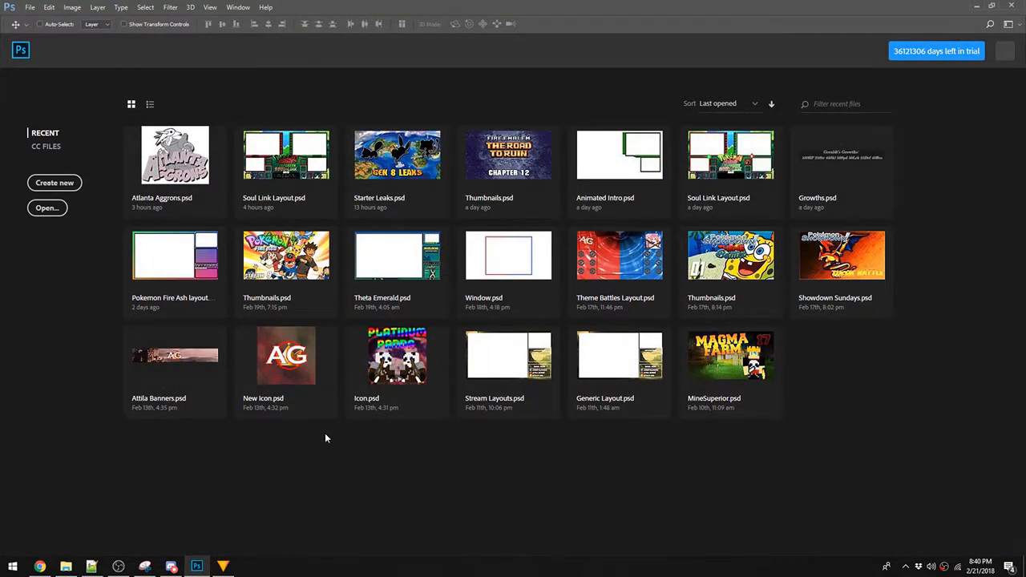
{"action": "key", "text": "ctrl+o"}
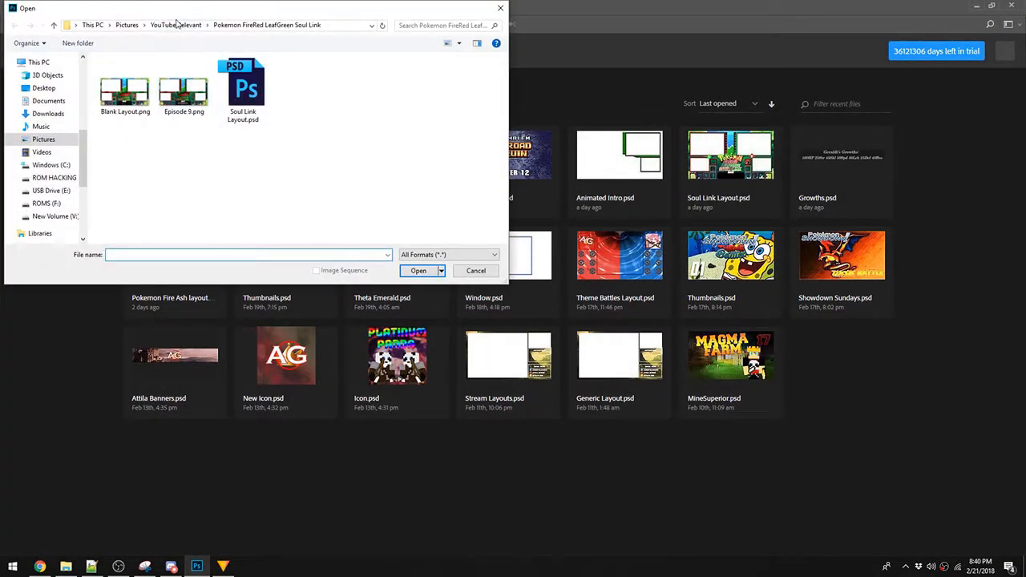
{"action": "left_click", "coordinate": [183, 25]}
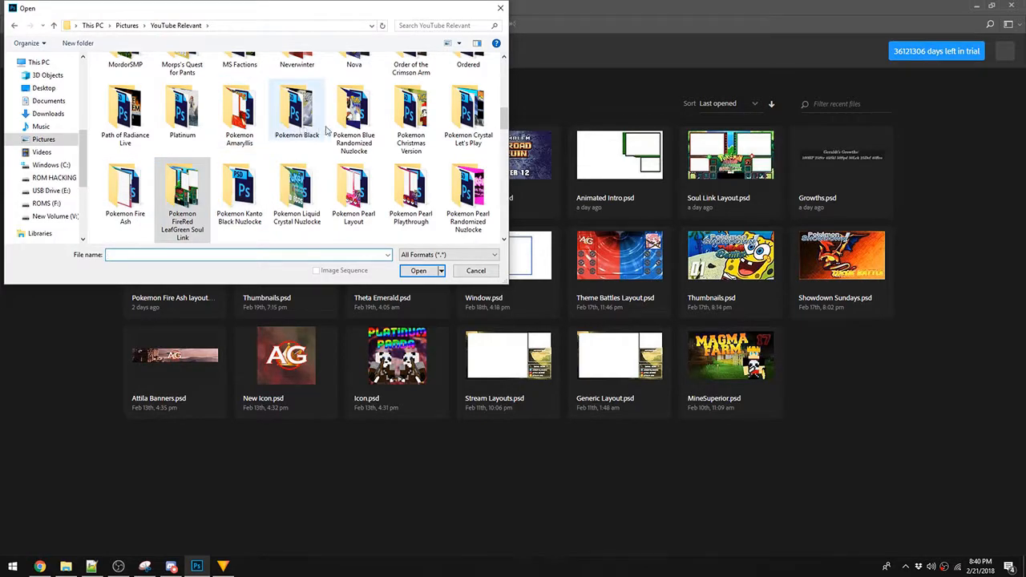
{"action": "double_click", "coordinate": [239, 112]}
{"action": "double_click", "coordinate": [183, 89]}
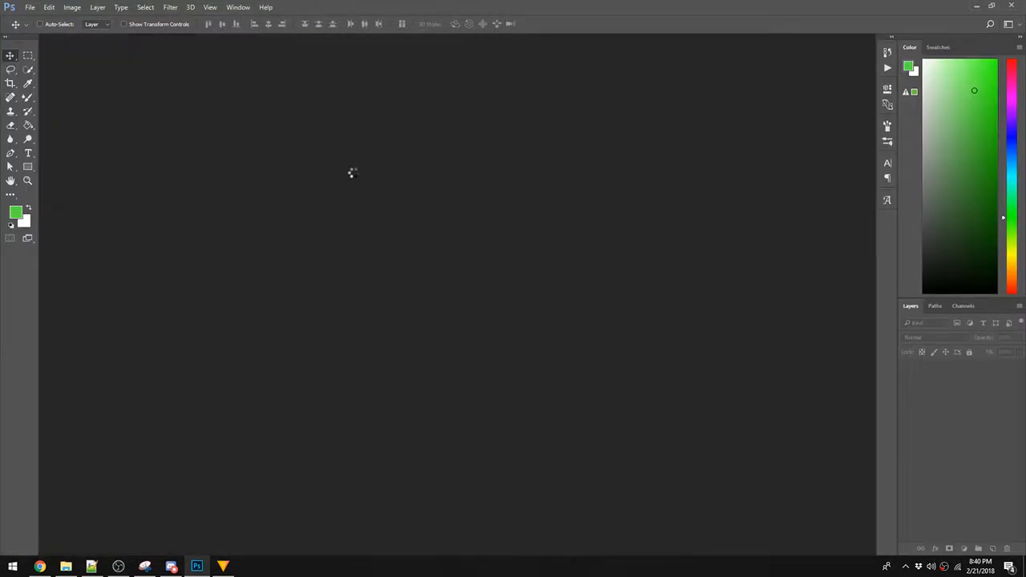
{"action": "left_click", "coordinate": [216, 568]}
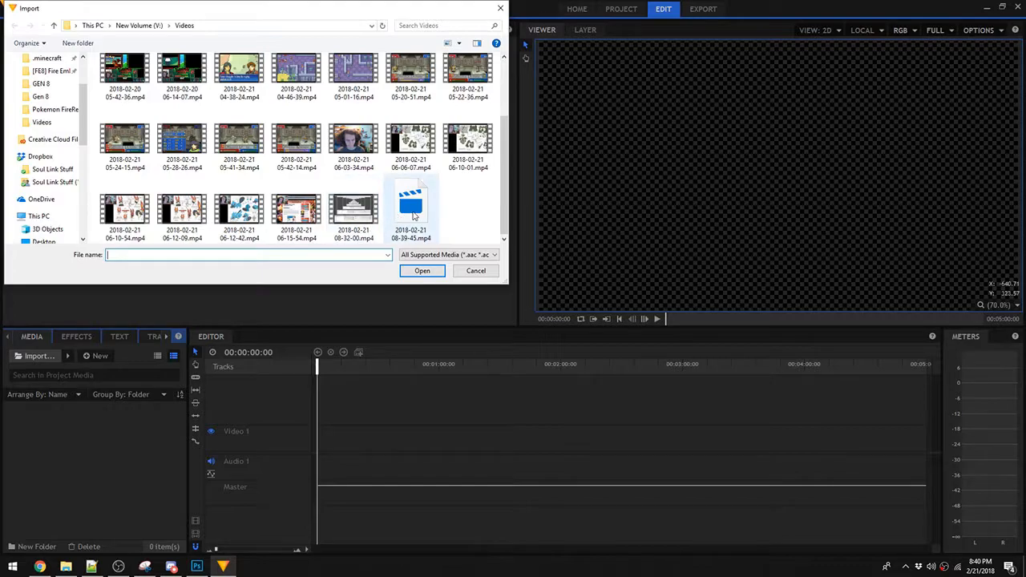
{"action": "double_click", "coordinate": [353, 212]}
{"action": "left_click_drag", "start_coordinate": [289, 440], "coordinate": [326, 449]}
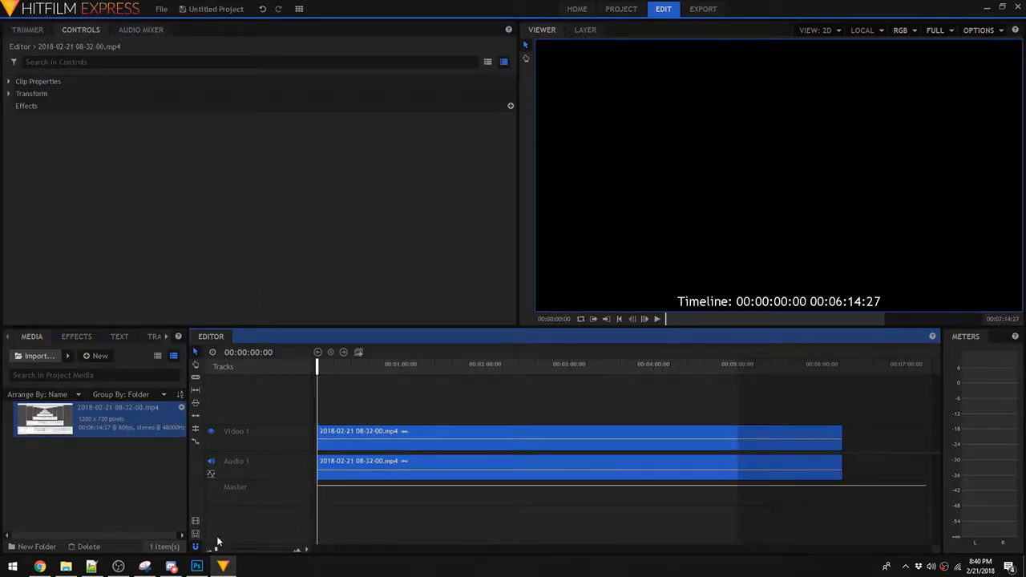
Return to Photoshop, expand the Team Stuff group, and toggle the visibility of Groups 1 to 4 to check their contents
{"action": "left_click", "coordinate": [197, 566]}
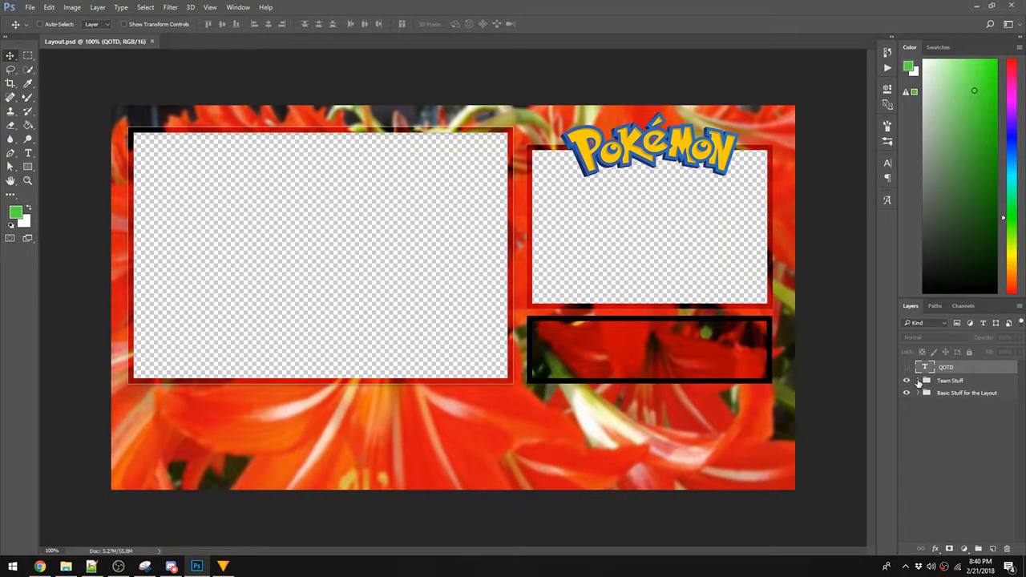
{"action": "left_click", "coordinate": [918, 381]}
{"action": "left_click", "coordinate": [910, 455]}
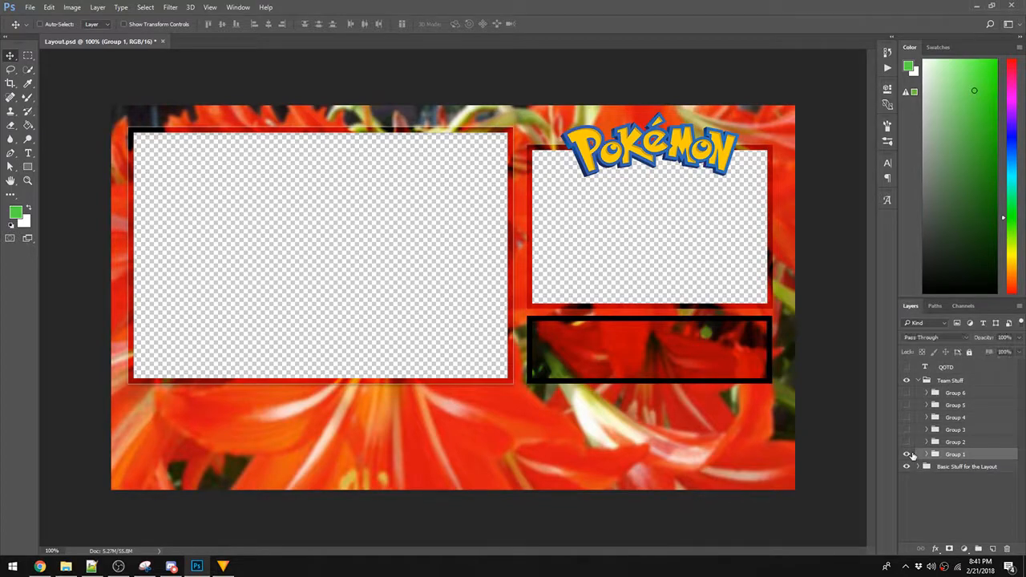
{"action": "left_click", "coordinate": [907, 454]}
{"action": "left_click", "coordinate": [907, 454]}
{"action": "left_click", "coordinate": [906, 442]}
{"action": "left_click", "coordinate": [907, 441]}
{"action": "left_click", "coordinate": [907, 430]}
{"action": "left_click", "coordinate": [907, 430]}
{"action": "left_click", "coordinate": [906, 417]}
{"action": "left_click", "coordinate": [907, 418]}
{"action": "left_click", "coordinate": [907, 418]}
{"action": "left_click", "coordinate": [906, 417]}
Make all six numbered groups inside Team Stuff visible, showing the row of Poké Balls along the layout's lower edge
{"action": "left_click", "coordinate": [907, 392]}
{"action": "left_click", "coordinate": [906, 405]}
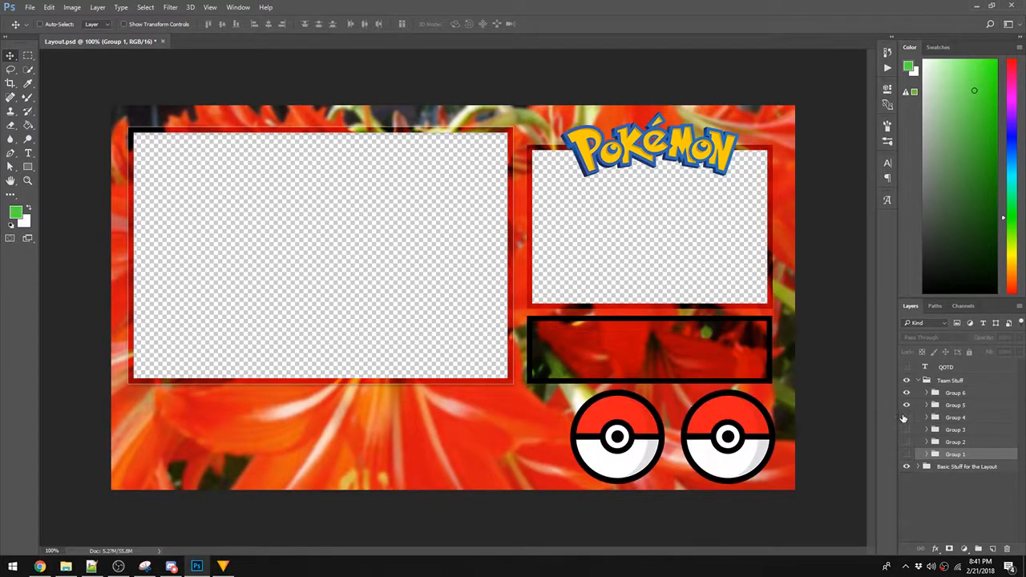
{"action": "left_click", "coordinate": [906, 418]}
{"action": "left_click", "coordinate": [906, 430]}
{"action": "left_click", "coordinate": [907, 441]}
{"action": "left_click", "coordinate": [906, 454]}
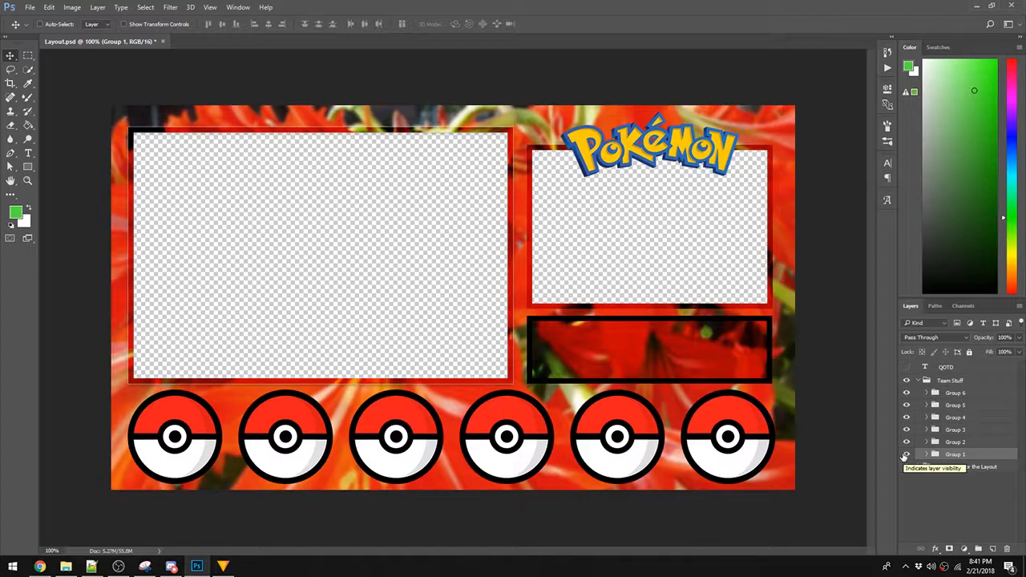
Open the Pictures folder in File Explorer, and return to Photoshop to expand Group 1 inside Team Stuff
{"action": "left_click", "coordinate": [66, 567]}
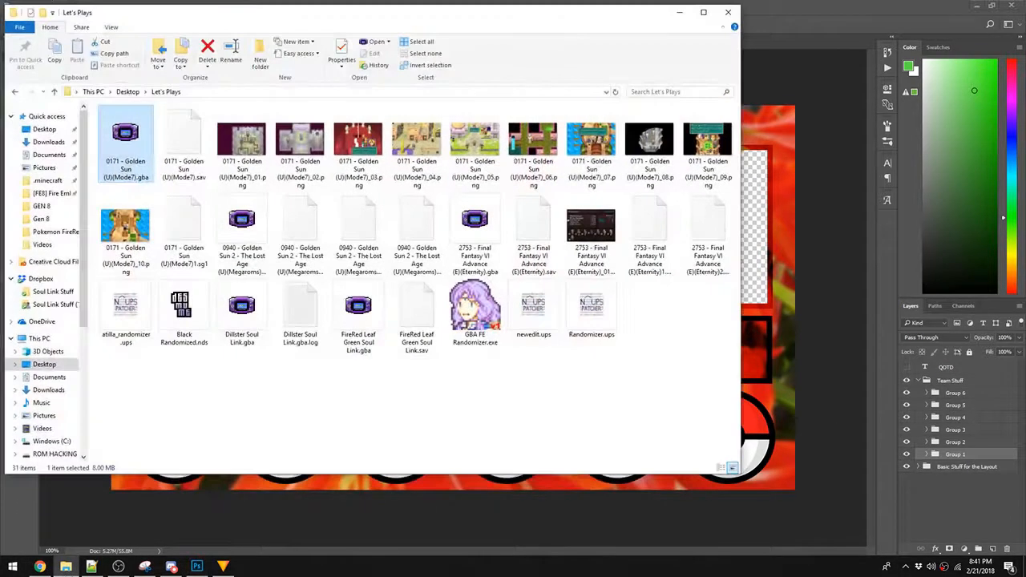
{"action": "left_click", "coordinate": [398, 442]}
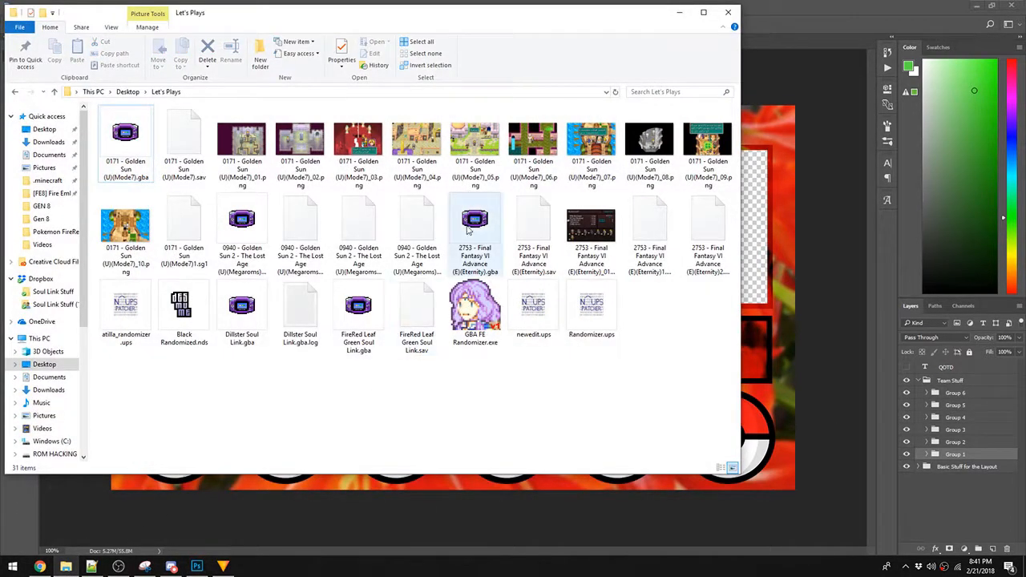
{"action": "left_click", "coordinate": [44, 416]}
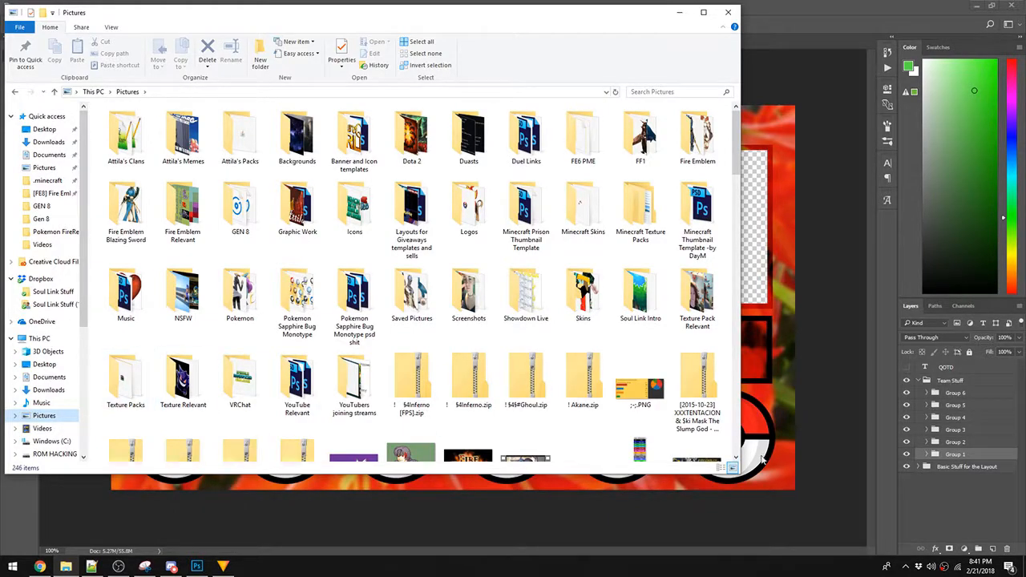
{"action": "left_click", "coordinate": [924, 455]}
{"action": "left_click", "coordinate": [930, 454]}
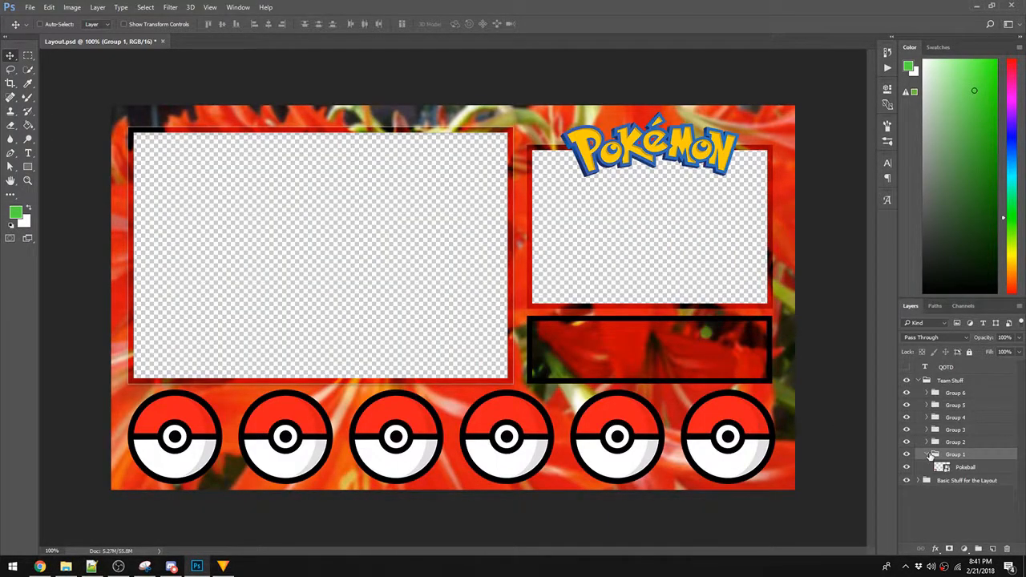
Switch to File Explorer and open the Dream World folder inside the Pokemon folder in Pictures
{"action": "left_click", "coordinate": [66, 567]}
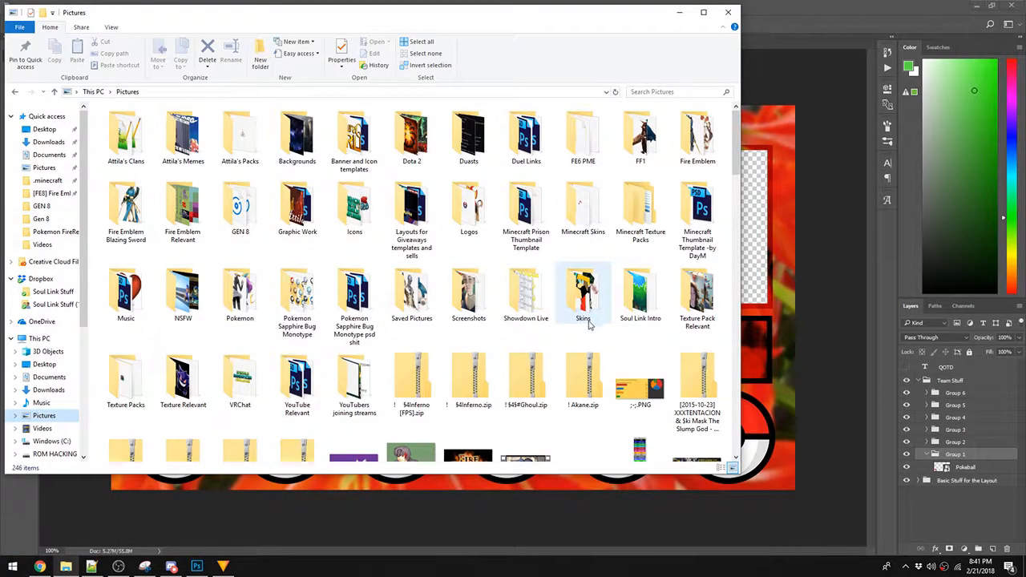
{"action": "scroll", "coordinate": [587, 322], "scroll_direction": "down", "scroll_amount": 5}
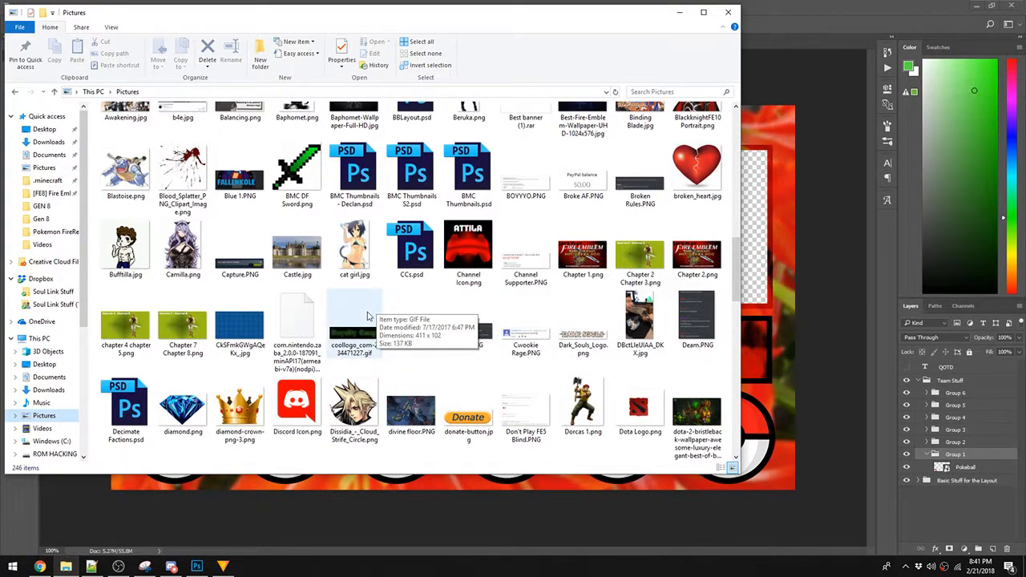
{"action": "scroll", "coordinate": [367, 316], "scroll_direction": "up", "scroll_amount": 5}
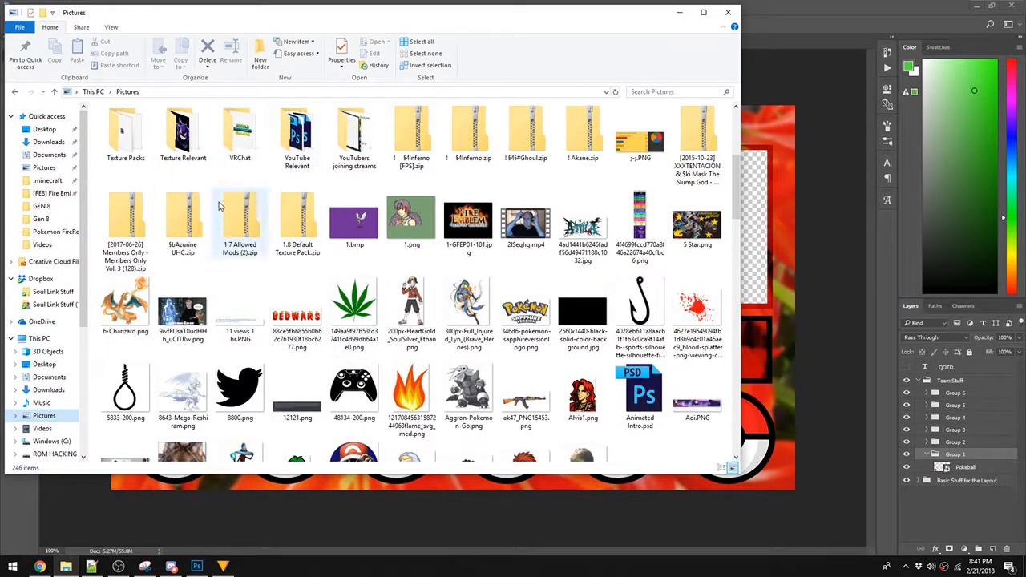
{"action": "scroll", "coordinate": [412, 222], "scroll_direction": "up", "scroll_amount": 3}
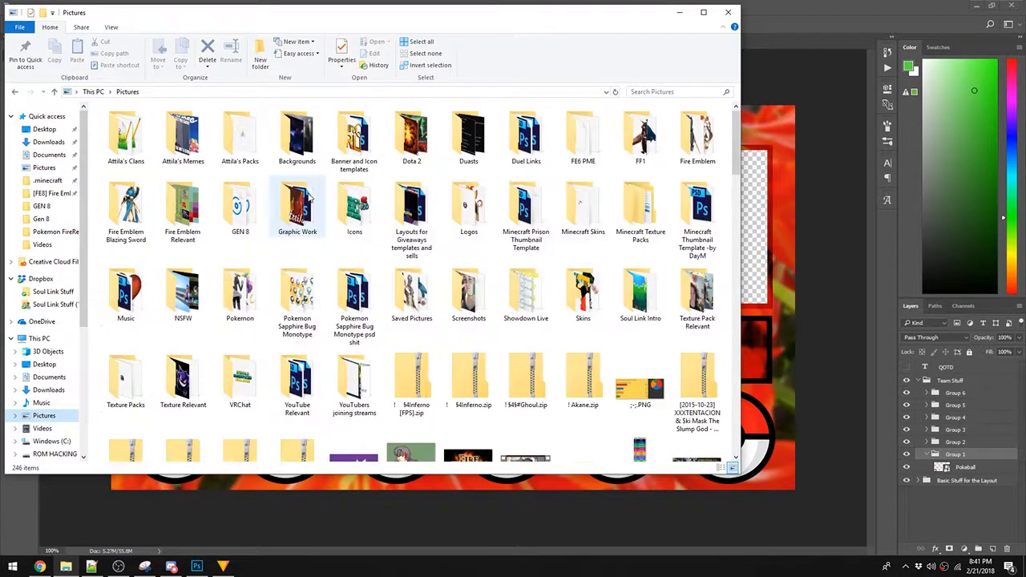
{"action": "double_click", "coordinate": [240, 292]}
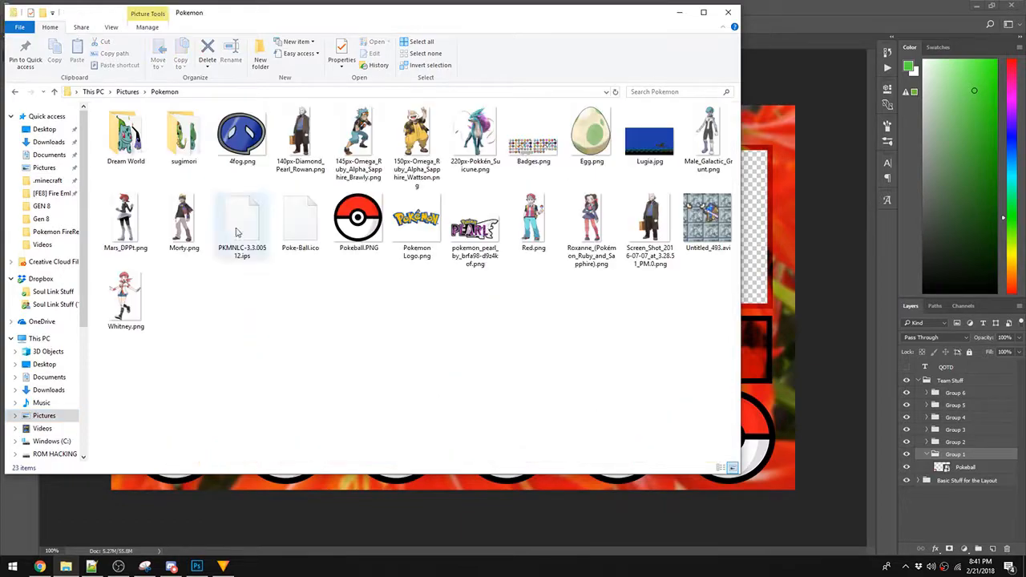
{"action": "left_click", "coordinate": [138, 128]}
{"action": "double_click", "coordinate": [138, 128]}
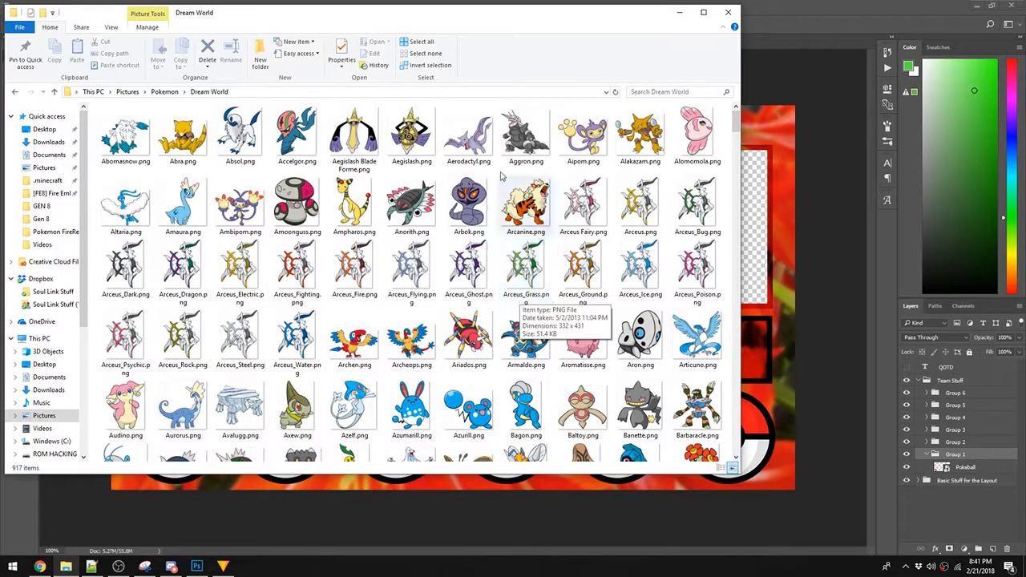
Place the Aggron image from Dream World into the Photoshop layout, scaled to about 59% over the first Poké Ball
{"action": "left_click", "coordinate": [803, 297]}
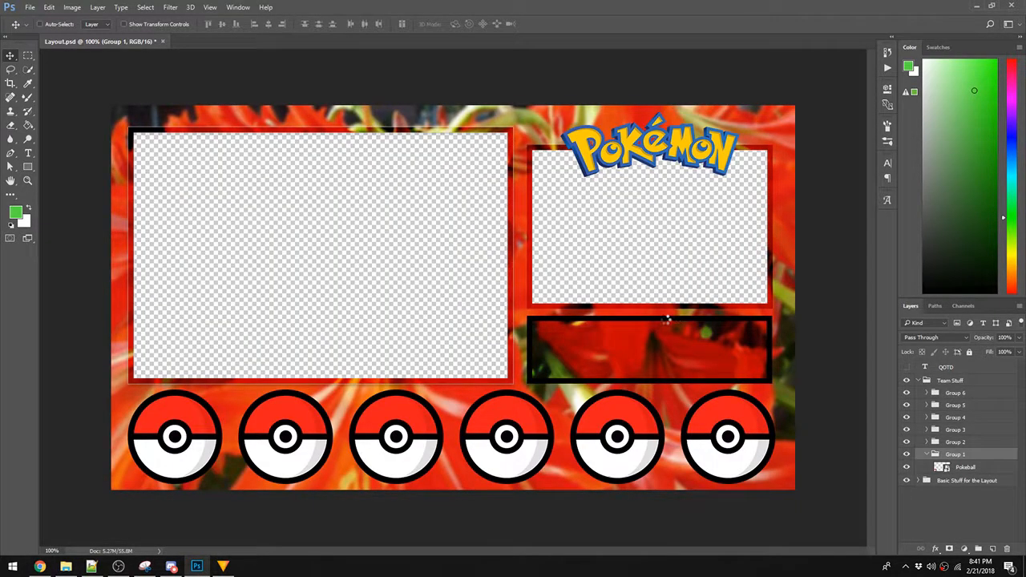
{"action": "left_click_drag", "start_coordinate": [667, 320], "coordinate": [555, 313]}
{"action": "left_click_drag", "start_coordinate": [500, 333], "coordinate": [275, 469]}
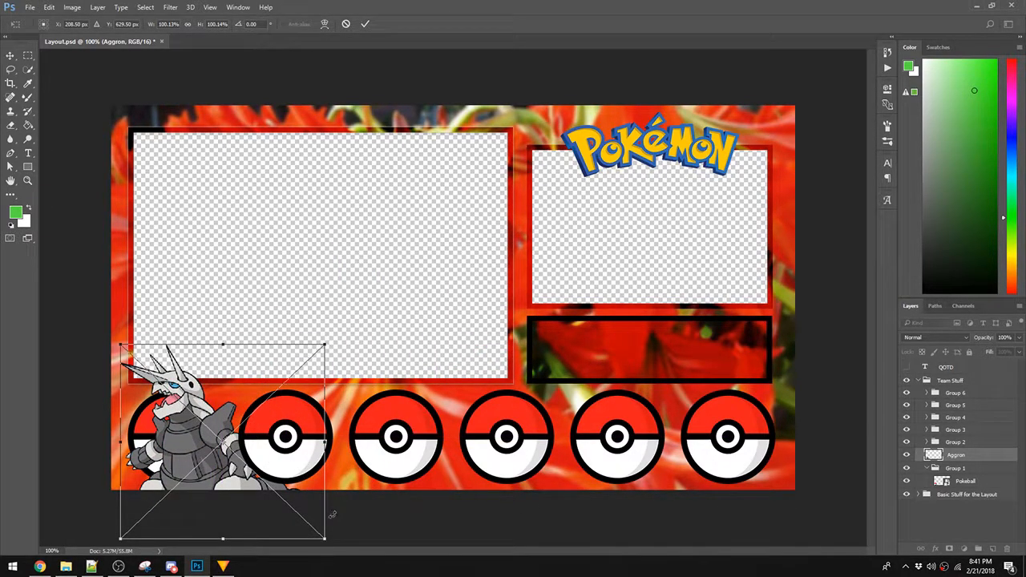
{"action": "left_click_drag", "start_coordinate": [325, 536], "coordinate": [268, 482]}
{"action": "left_click_drag", "start_coordinate": [213, 456], "coordinate": [208, 487]}
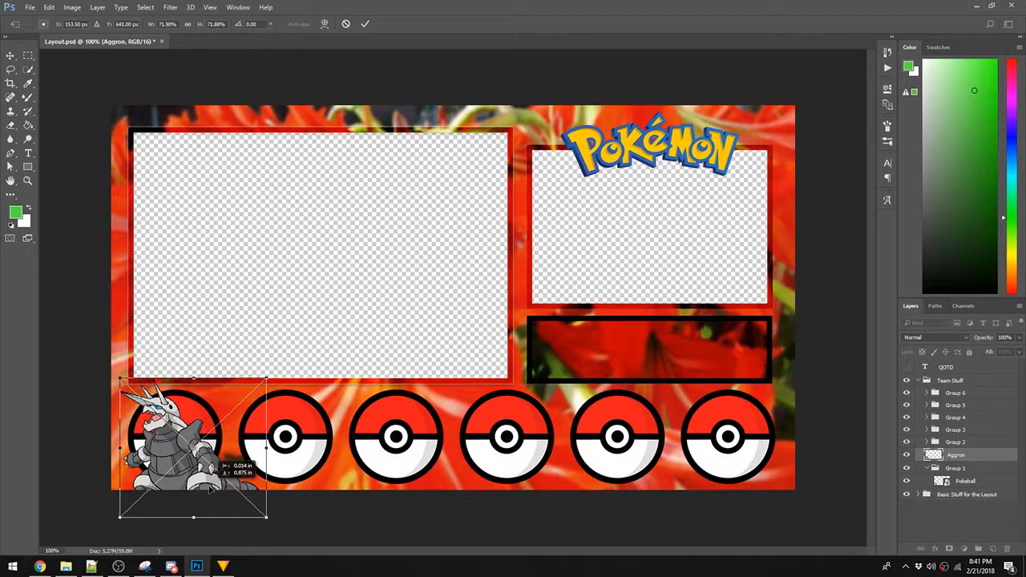
{"action": "left_click_drag", "start_coordinate": [265, 517], "coordinate": [212, 465]}
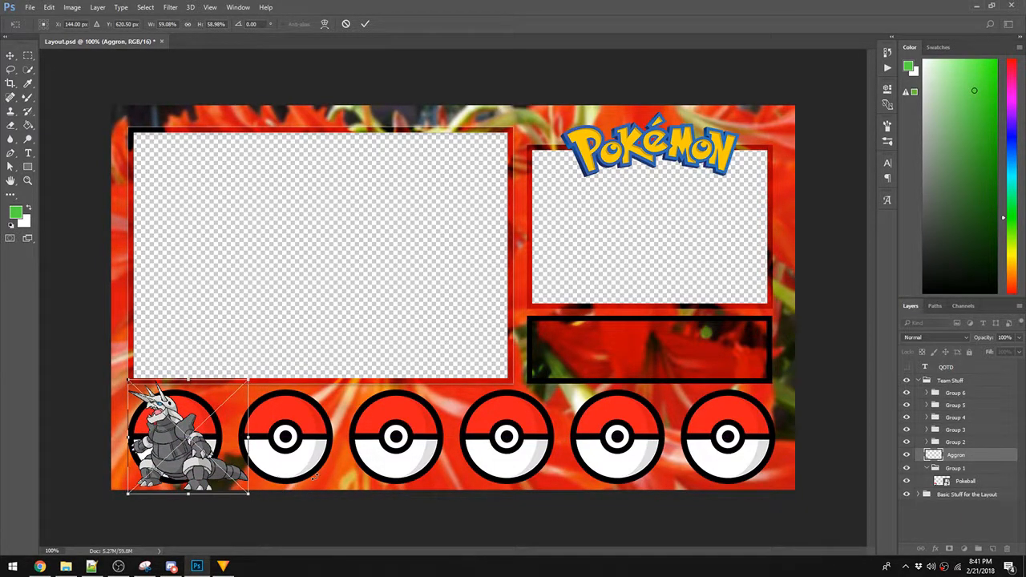
{"action": "key", "text": "Return"}
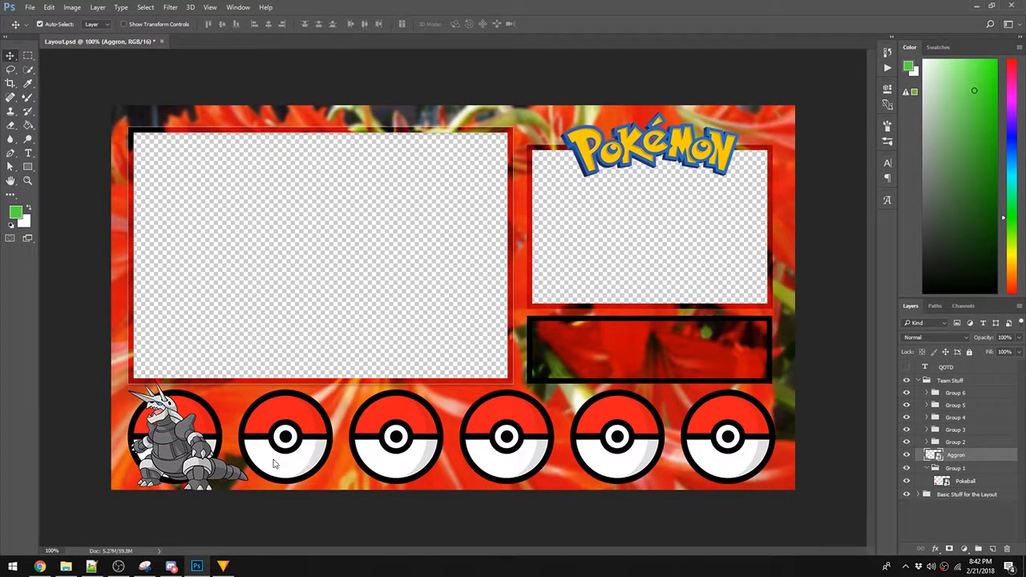
Start saving the layout as a separate file in PNG format
{"action": "key", "text": "ctrl+shift+s"}
{"action": "left_click", "coordinate": [122, 248]}
{"action": "left_click", "coordinate": [100, 347]}
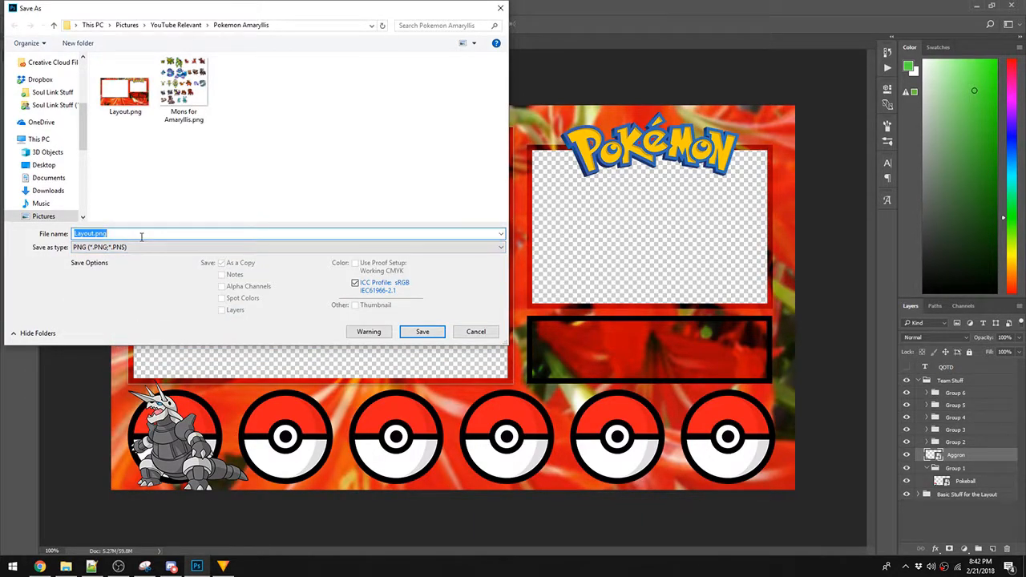
Check how the episode layout files are named in the Pokemon Black folder inside YouTube Relevant
{"action": "left_click", "coordinate": [176, 25]}
{"action": "scroll", "coordinate": [240, 136], "scroll_direction": "down", "scroll_amount": 2}
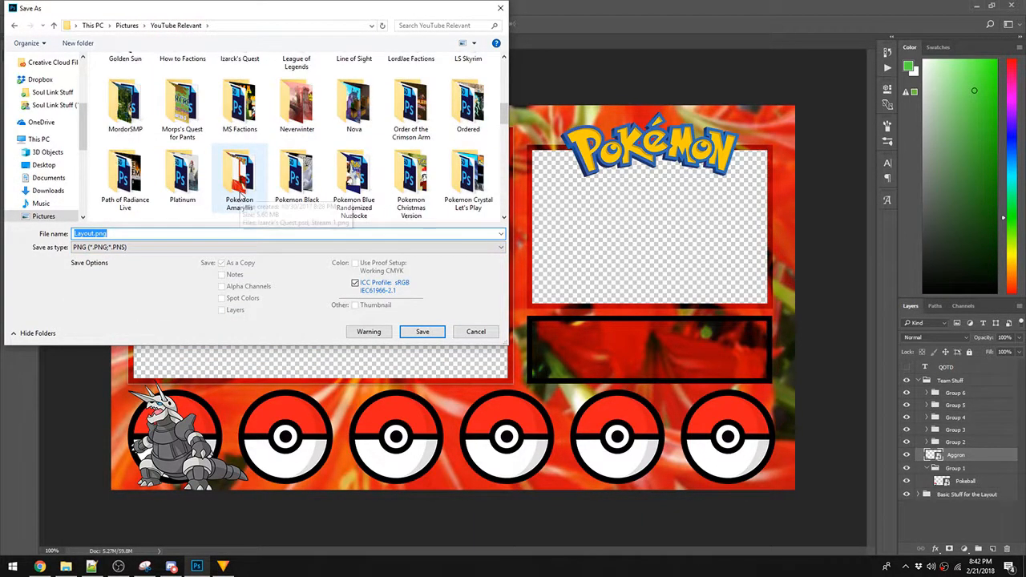
{"action": "left_click", "coordinate": [295, 171]}
{"action": "double_click", "coordinate": [295, 171]}
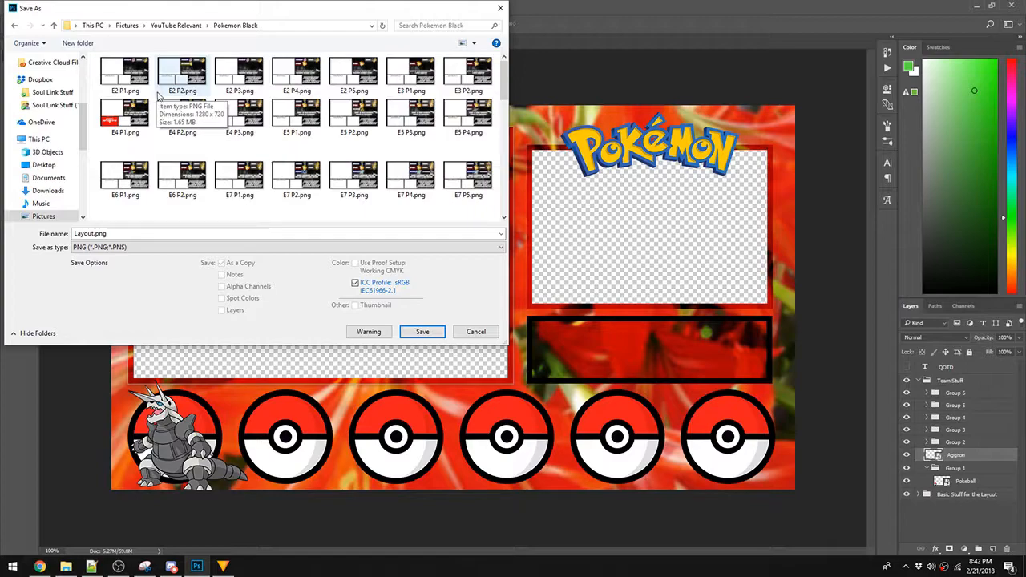
{"action": "key", "text": "alt+Left"}
Save the PNG as Episode 1 Part 2 in the Pokemon Amaryllis folder, with Smallest / Slow compression and no interlacing
{"action": "double_click", "coordinate": [240, 178]}
{"action": "left_click", "coordinate": [156, 233]}
{"action": "double_click", "coordinate": [152, 233]}
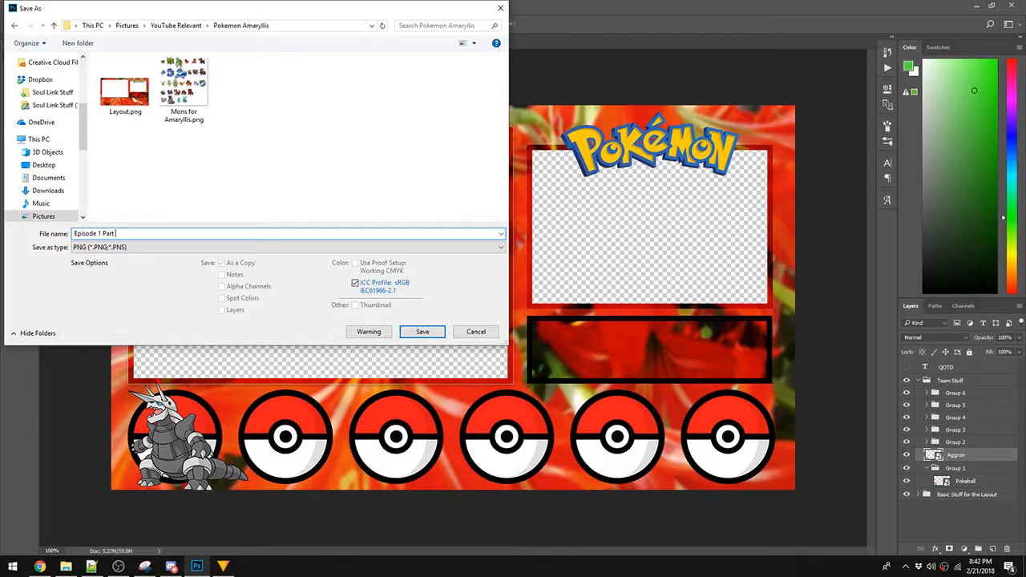
{"action": "key", "text": "Return"}
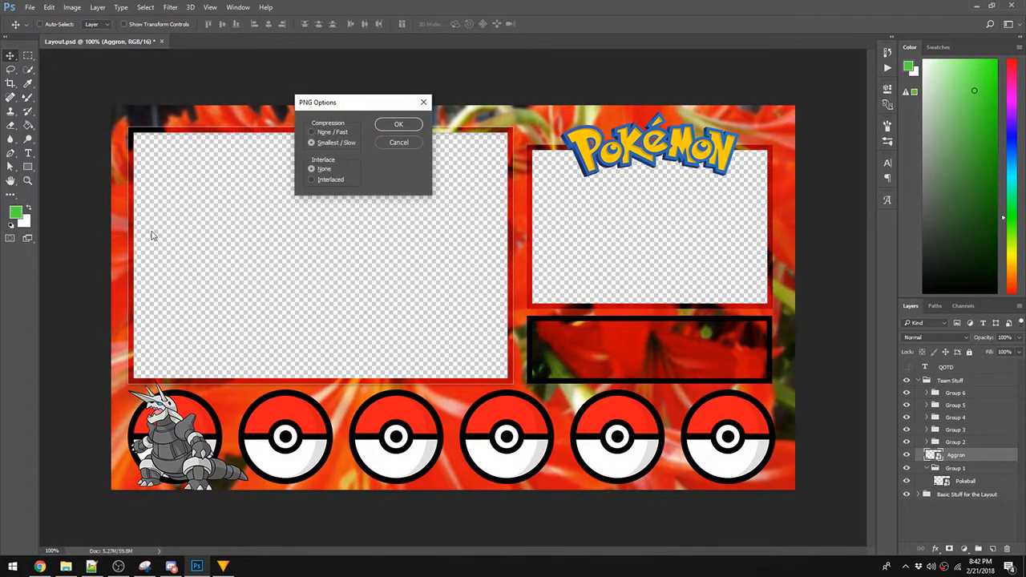
{"action": "key", "text": "Return"}
Switch to HitFilm Express and import Episode 1 Part 2.png and Layout.png from the Pokemon Amaryllis folder inside YouTube Relevant
{"action": "left_click", "coordinate": [223, 565]}
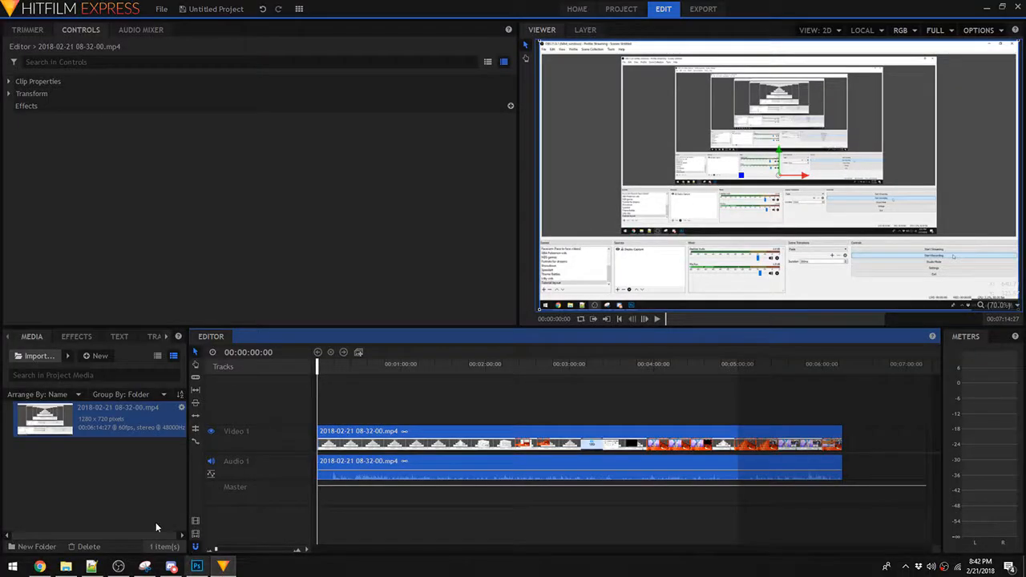
{"action": "left_click", "coordinate": [196, 566]}
{"action": "left_click", "coordinate": [196, 567]}
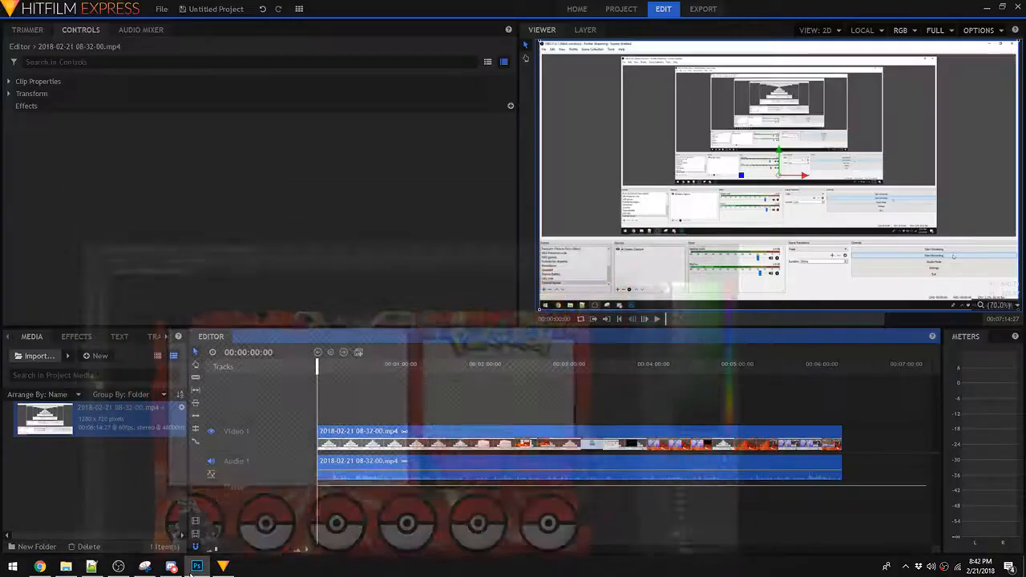
{"action": "left_click", "coordinate": [31, 356]}
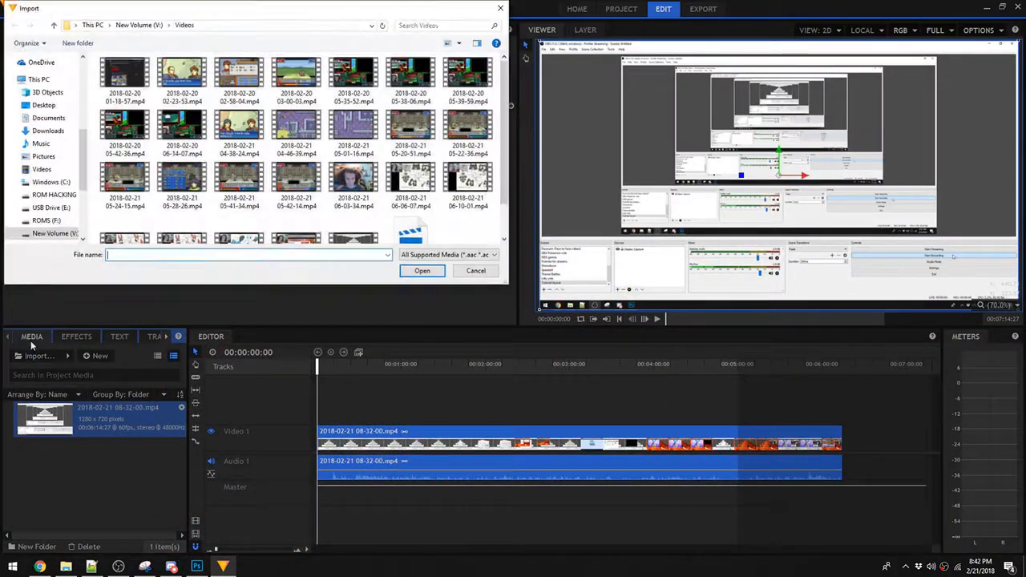
{"action": "left_click", "coordinate": [43, 157]}
{"action": "scroll", "coordinate": [296, 200], "scroll_direction": "down", "scroll_amount": 1}
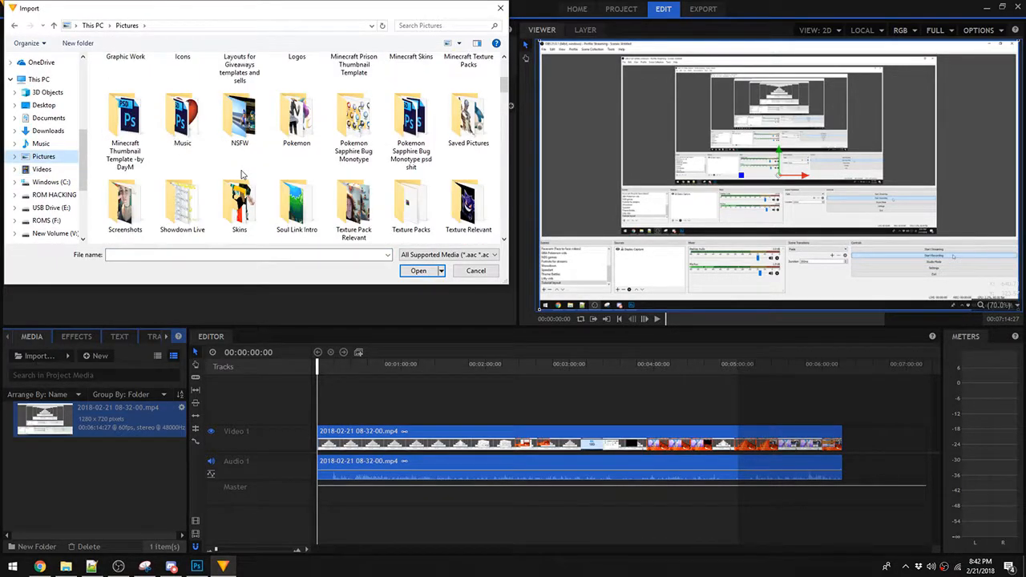
{"action": "scroll", "coordinate": [435, 206], "scroll_direction": "down", "scroll_amount": 1}
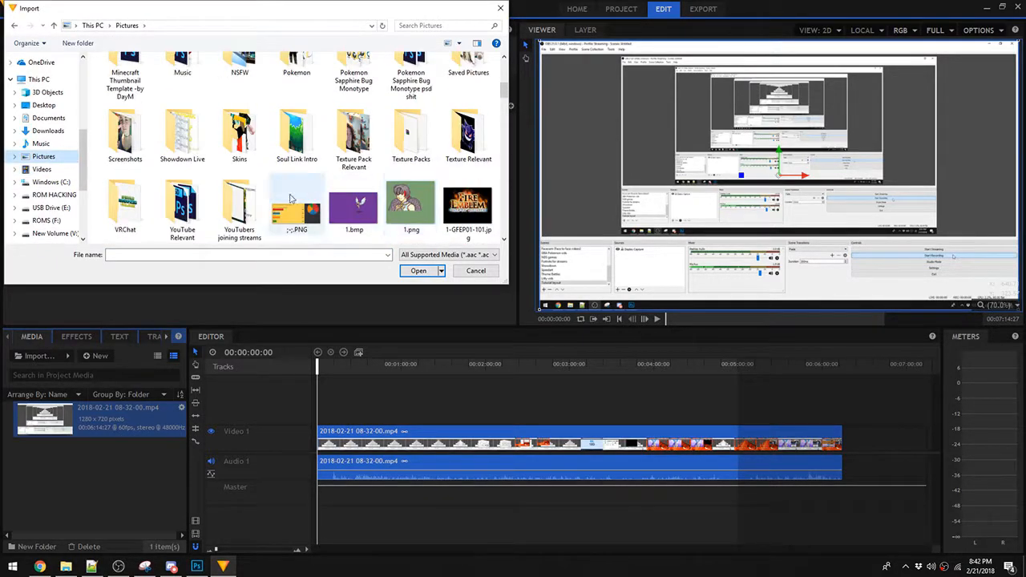
{"action": "double_click", "coordinate": [190, 209]}
{"action": "scroll", "coordinate": [240, 209], "scroll_direction": "down", "scroll_amount": 5}
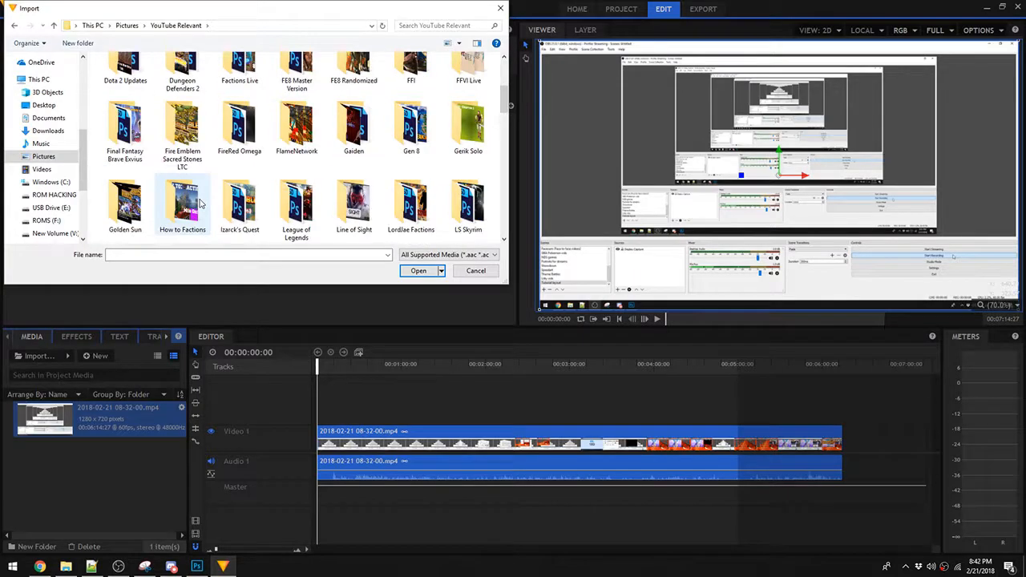
{"action": "double_click", "coordinate": [235, 199]}
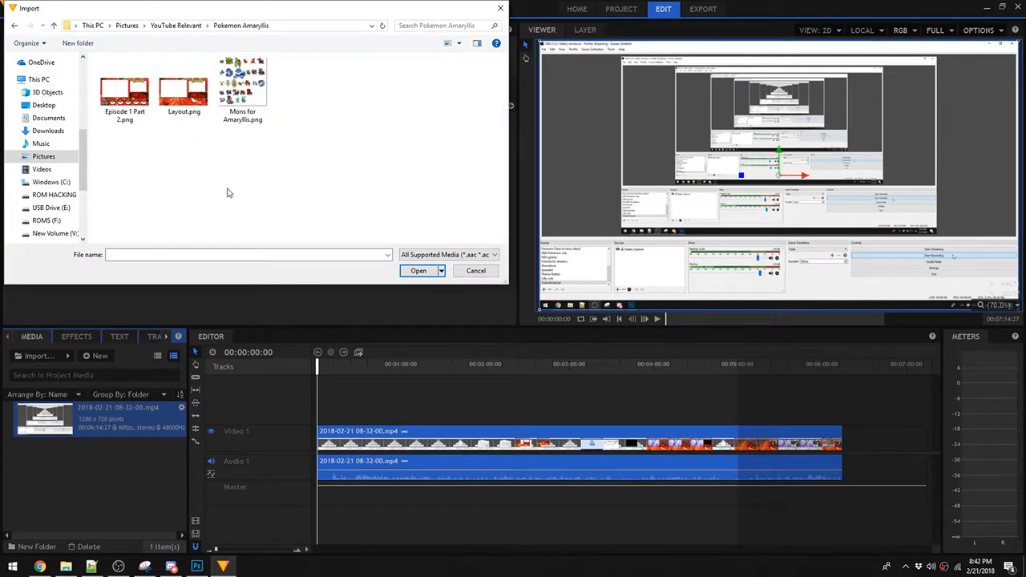
{"action": "left_click", "coordinate": [181, 97]}
{"action": "left_click", "coordinate": [126, 100], "text": "ctrl"}
{"action": "key", "text": "Return"}
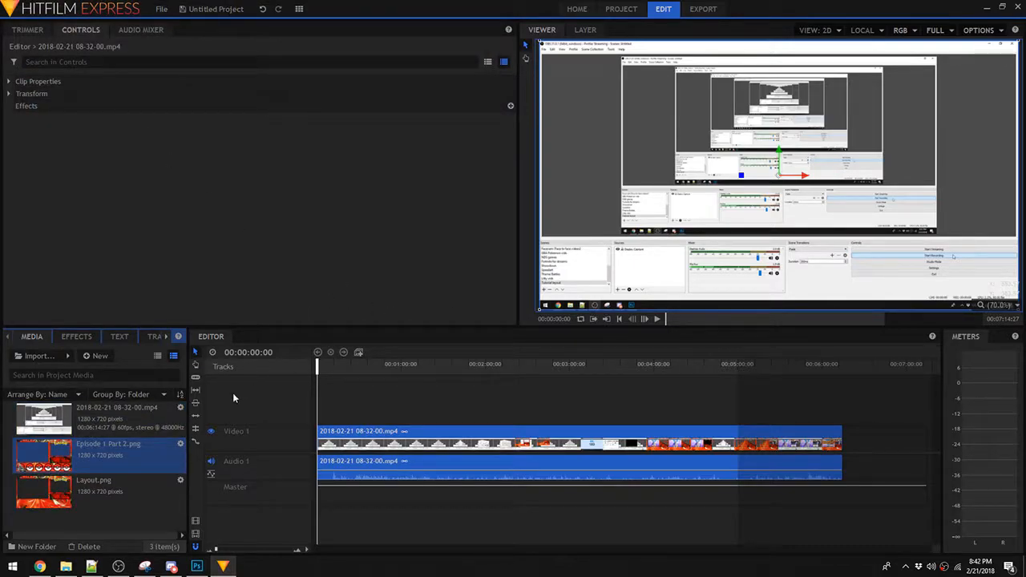
Place Layout.png on a new Video 2 track from the start of the timeline and extend it to 00:04:33:46
{"action": "left_click", "coordinate": [404, 367]}
{"action": "left_click", "coordinate": [473, 365]}
{"action": "left_click", "coordinate": [578, 365]}
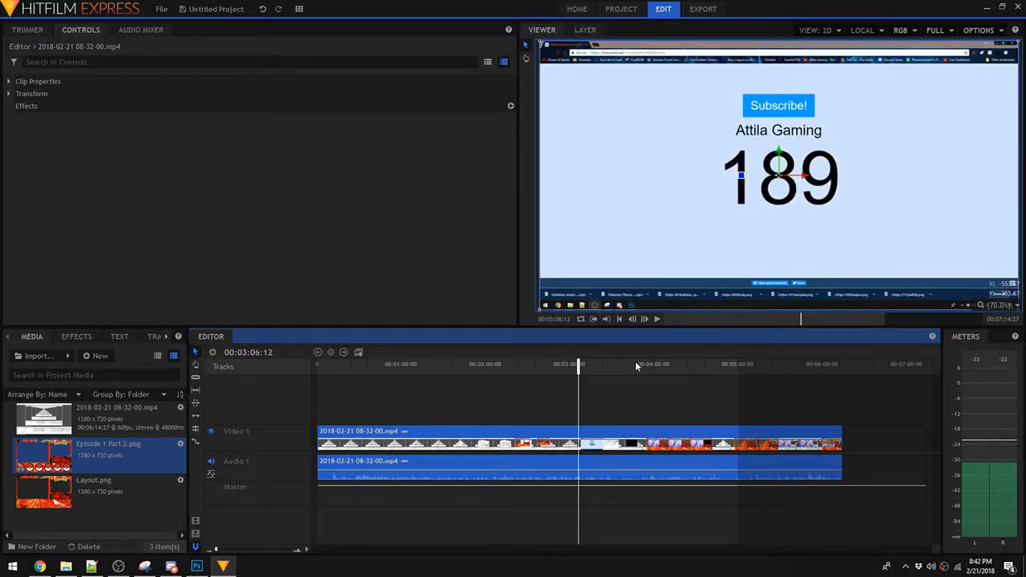
{"action": "left_click_drag", "start_coordinate": [685, 368], "coordinate": [457, 368]}
{"action": "left_click_drag", "start_coordinate": [571, 391], "coordinate": [506, 391]}
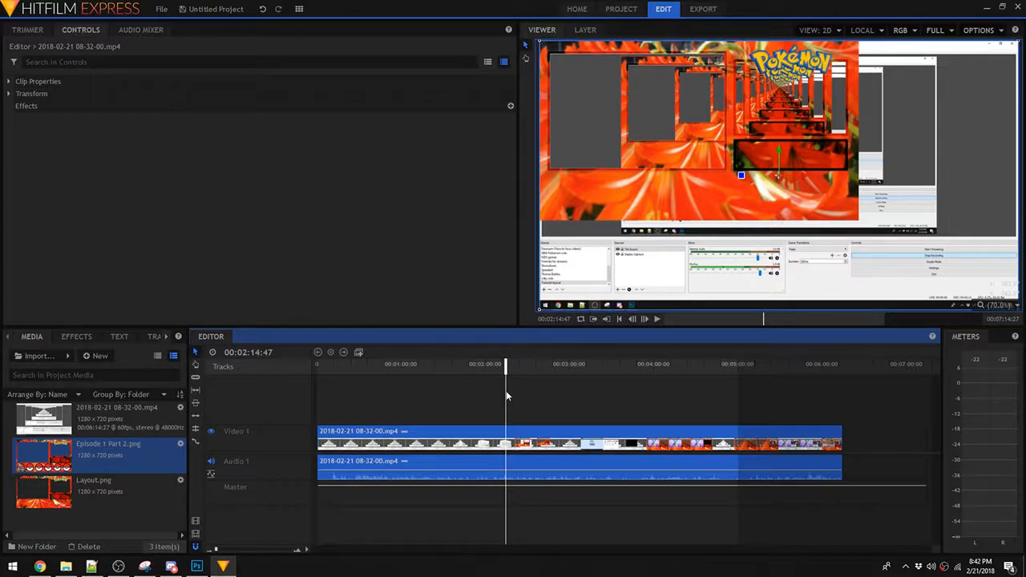
{"action": "left_click_drag", "start_coordinate": [118, 470], "coordinate": [592, 409]}
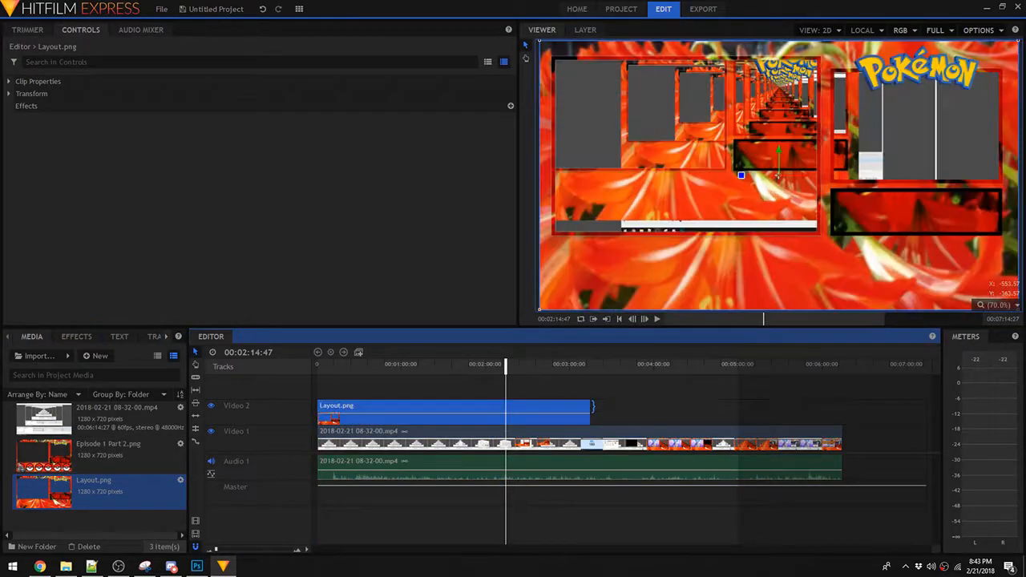
{"action": "left_click_drag", "start_coordinate": [575, 370], "coordinate": [700, 383]}
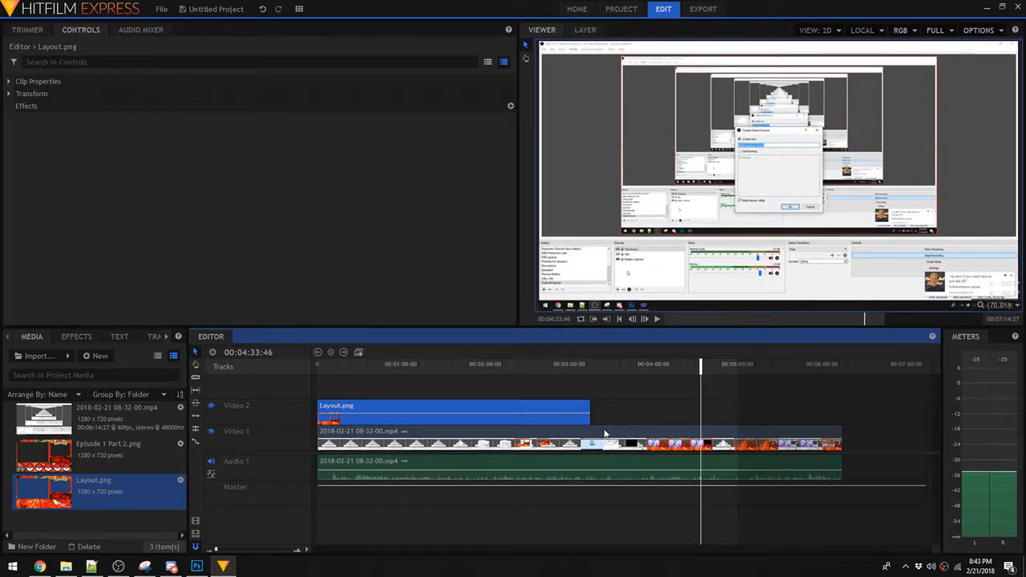
{"action": "left_click_drag", "start_coordinate": [592, 416], "coordinate": [700, 414]}
{"action": "mouse_move", "coordinate": [682, 376]}
{"action": "left_mouse_down"}
{"action": "mouse_move", "coordinate": [683, 367]}
{"action": "mouse_move", "coordinate": [700, 371]}
{"action": "left_mouse_up"}
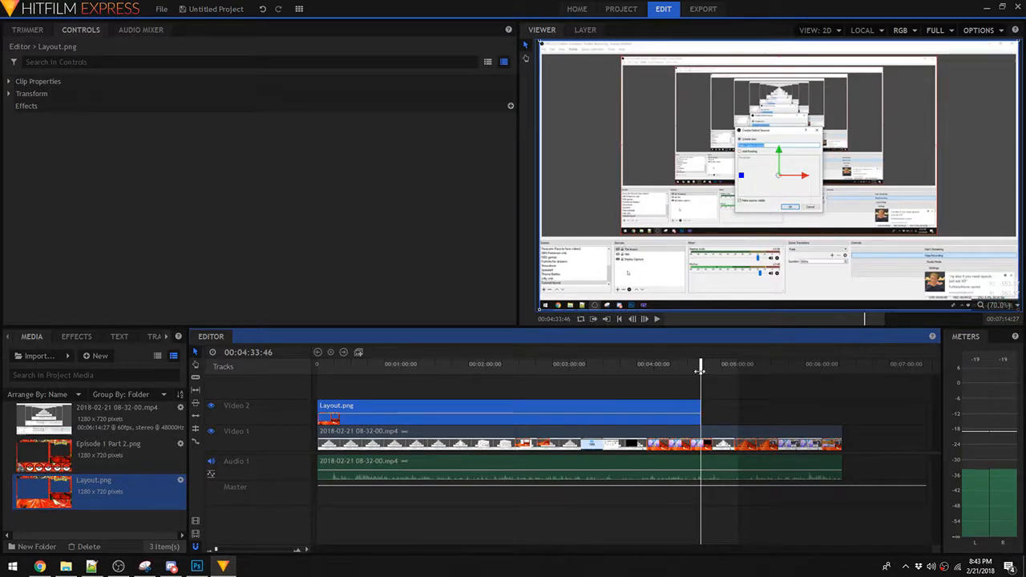
Place Episode 1 Part 2.png directly after Layout.png on Video 2 and extend it to the end of the recording
{"action": "left_click_drag", "start_coordinate": [120, 450], "coordinate": [705, 412]}
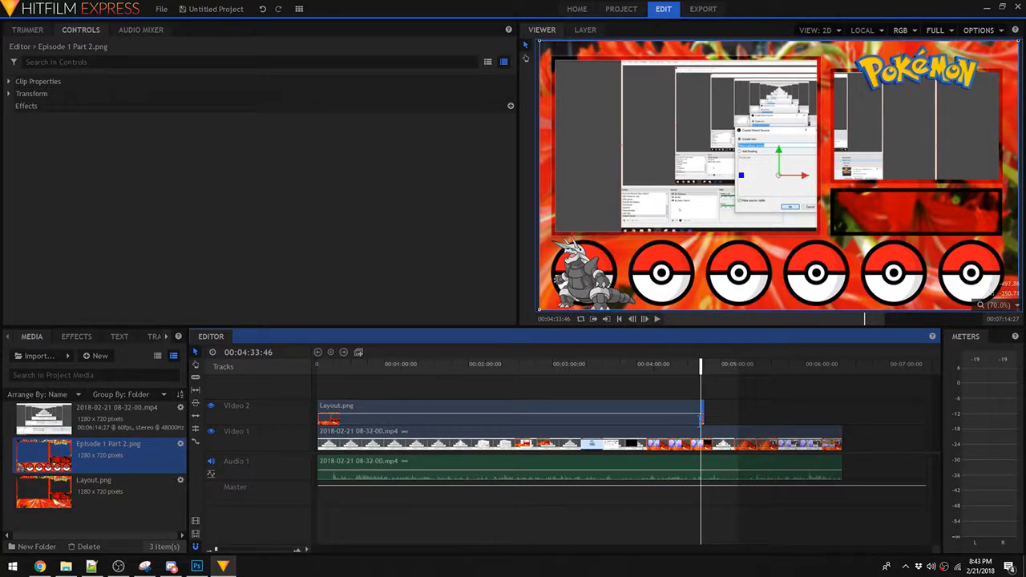
{"action": "left_click_drag", "start_coordinate": [705, 412], "coordinate": [841, 411]}
{"action": "scroll", "coordinate": [712, 433], "scroll_direction": "up", "scroll_amount": 5}
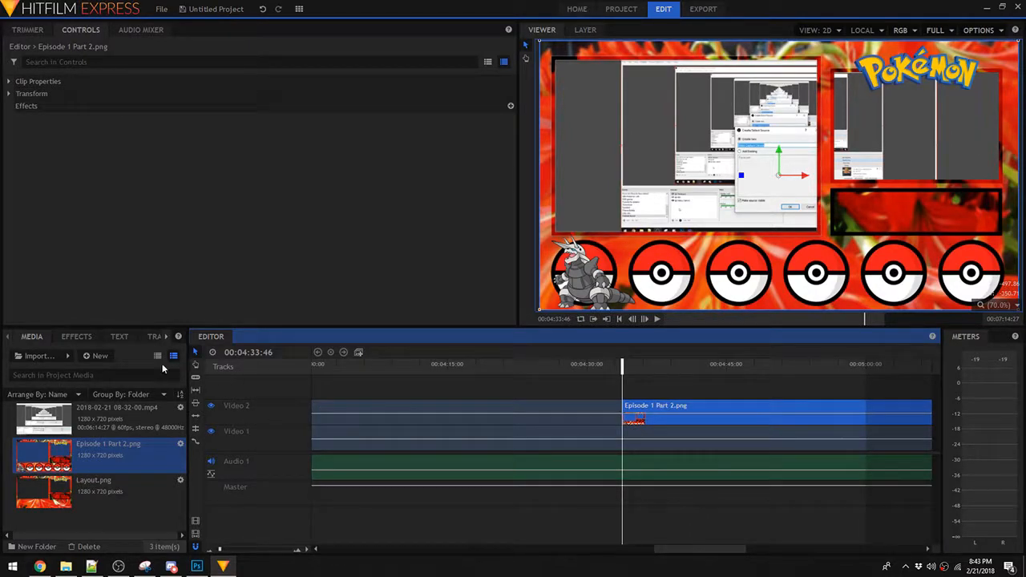
Add a Cross Zoom video transition to the start of Episode 1 Part 2.png on Video 2 and place the playhead just before it
{"action": "left_click", "coordinate": [74, 338]}
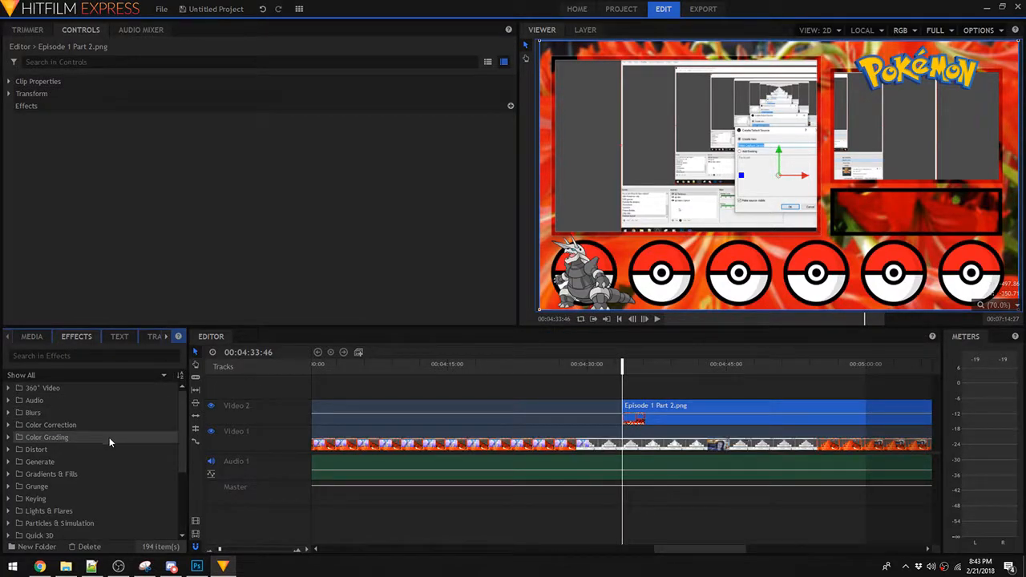
{"action": "scroll", "coordinate": [110, 445], "scroll_direction": "down", "scroll_amount": 1}
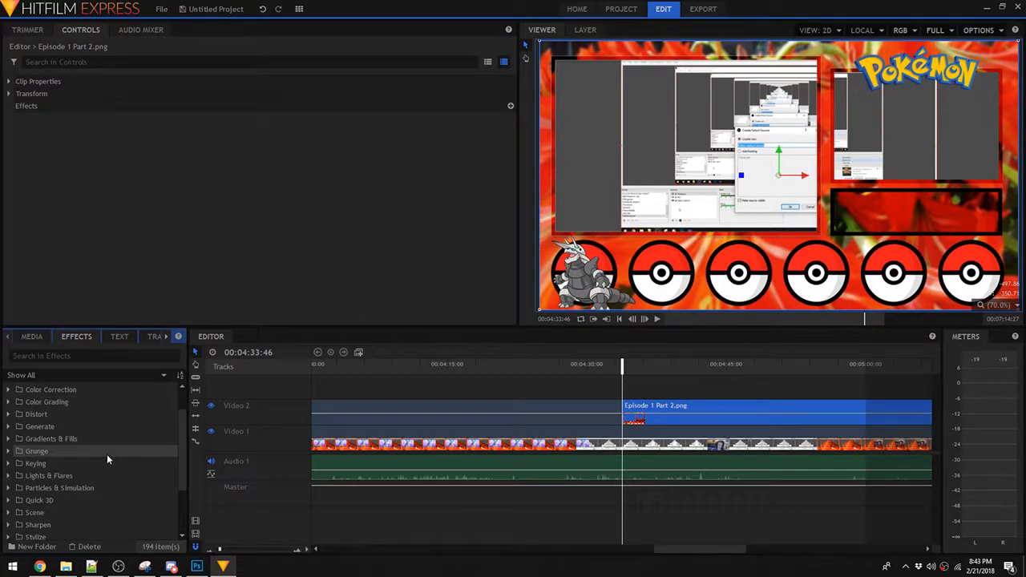
{"action": "scroll", "coordinate": [107, 454], "scroll_direction": "down", "scroll_amount": 1}
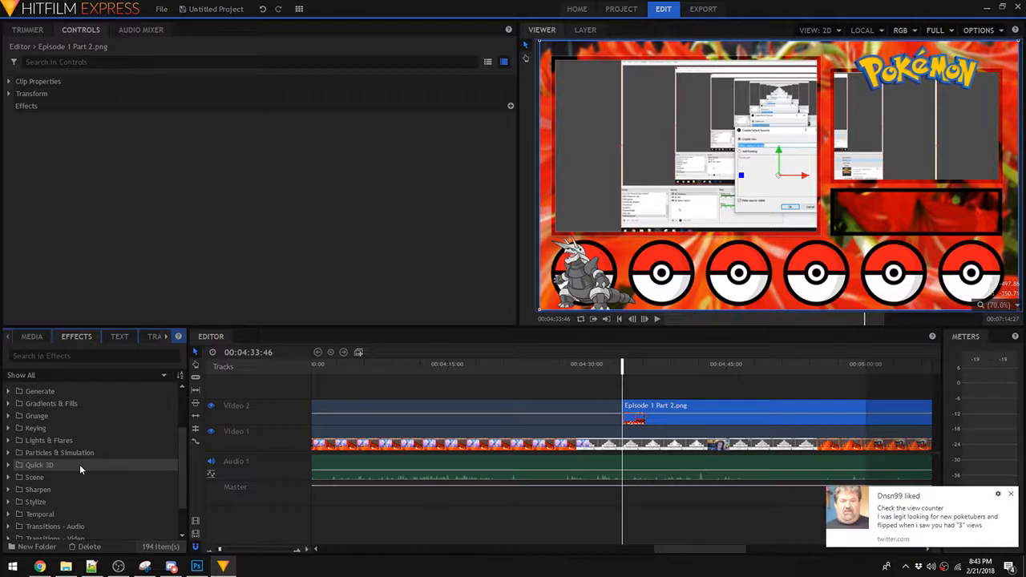
{"action": "left_click", "coordinate": [1010, 495]}
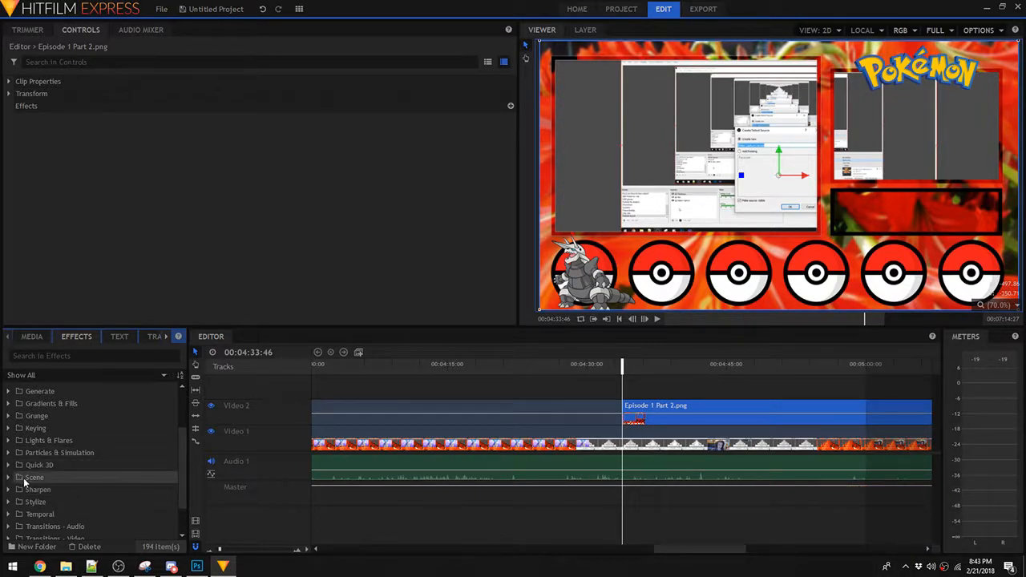
{"action": "scroll", "coordinate": [23, 484], "scroll_direction": "down", "scroll_amount": 1}
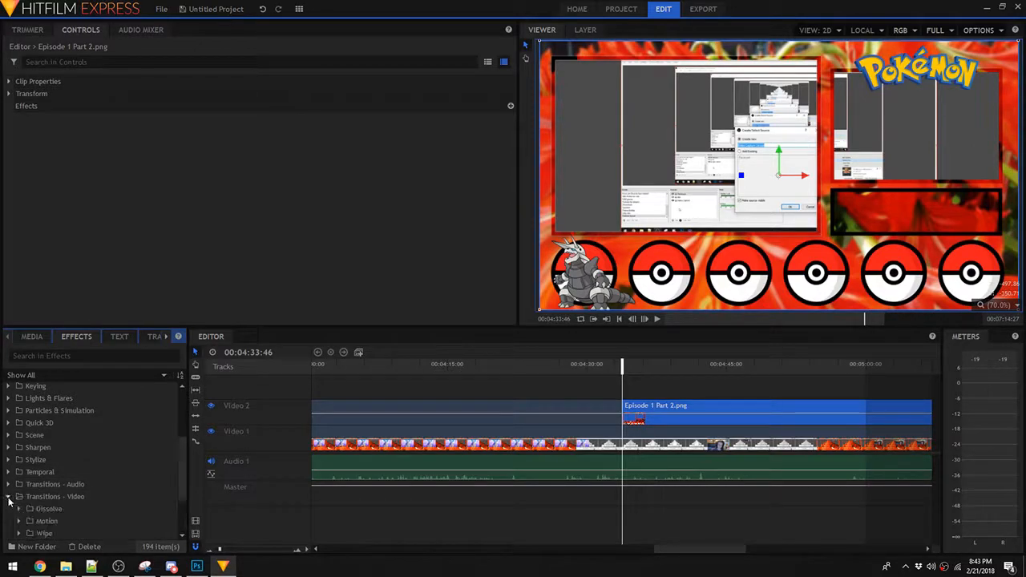
{"action": "double_click", "coordinate": [17, 497]}
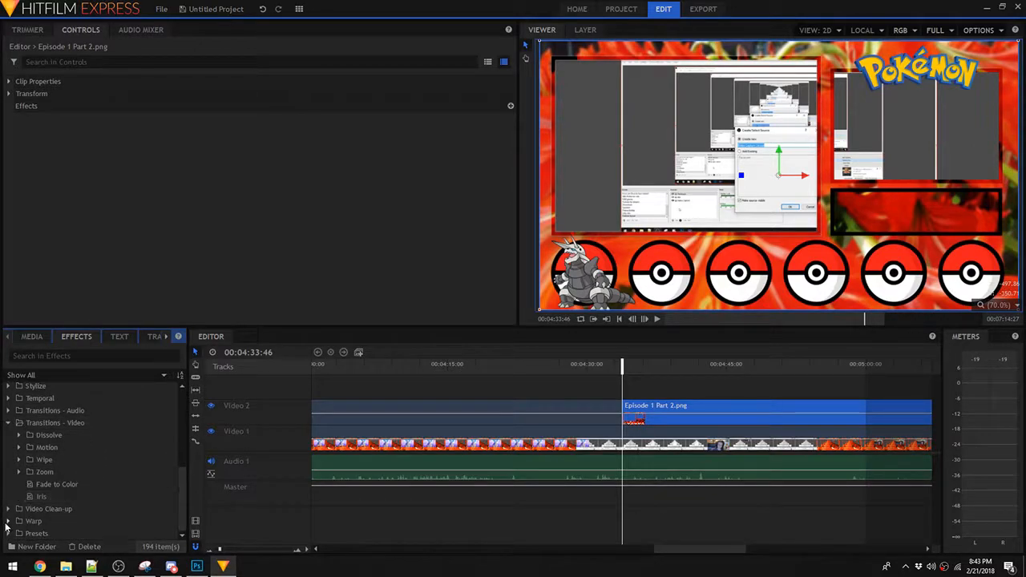
{"action": "left_click", "coordinate": [18, 472]}
{"action": "left_click_drag", "start_coordinate": [67, 488], "coordinate": [632, 406]}
{"action": "left_click", "coordinate": [606, 378]}
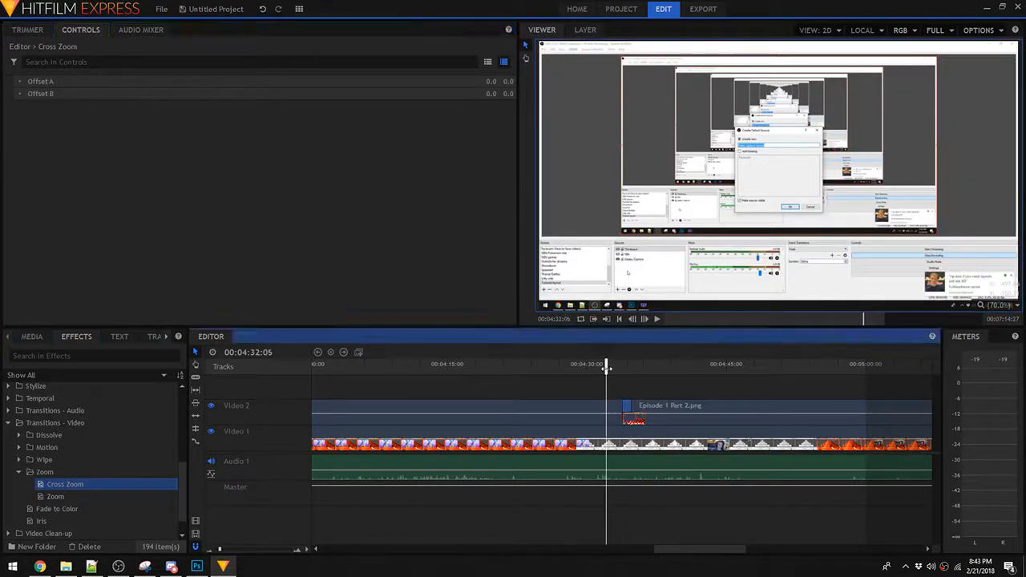